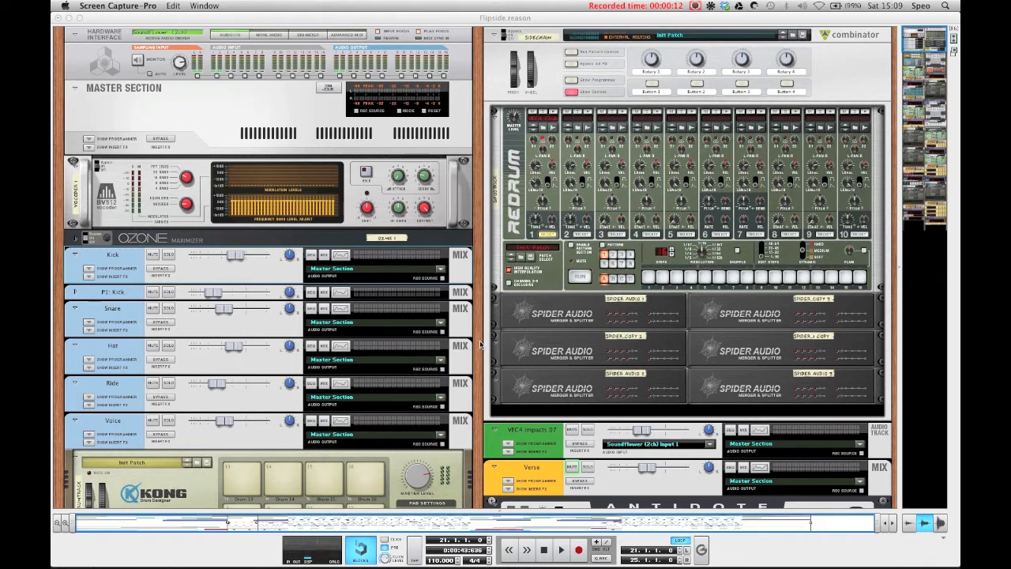
- Examine the open song's rack devices and its sequencer arrangement
{"action": "left_click", "coordinate": [483, 349]}
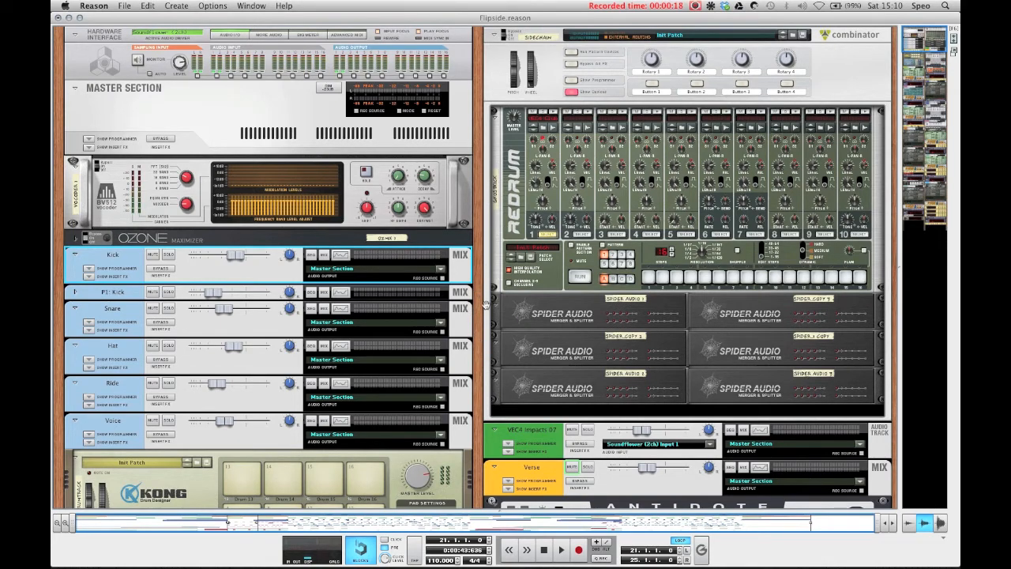
{"action": "scroll", "coordinate": [484, 310], "scroll_direction": "down", "scroll_amount": 3}
{"action": "scroll", "coordinate": [480, 315], "scroll_direction": "up", "scroll_amount": 3}
{"action": "scroll", "coordinate": [480, 211], "scroll_direction": "down", "scroll_amount": 2}
{"action": "scroll", "coordinate": [480, 211], "scroll_direction": "up", "scroll_amount": 2}
{"action": "key", "text": "F7"}
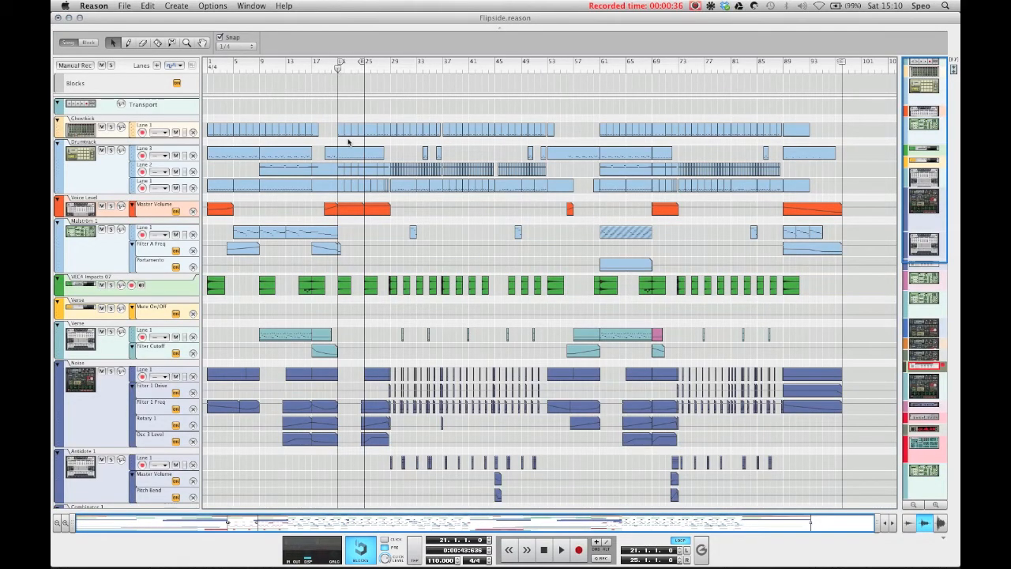
{"action": "scroll", "coordinate": [344, 318], "scroll_direction": "down", "scroll_amount": 5}
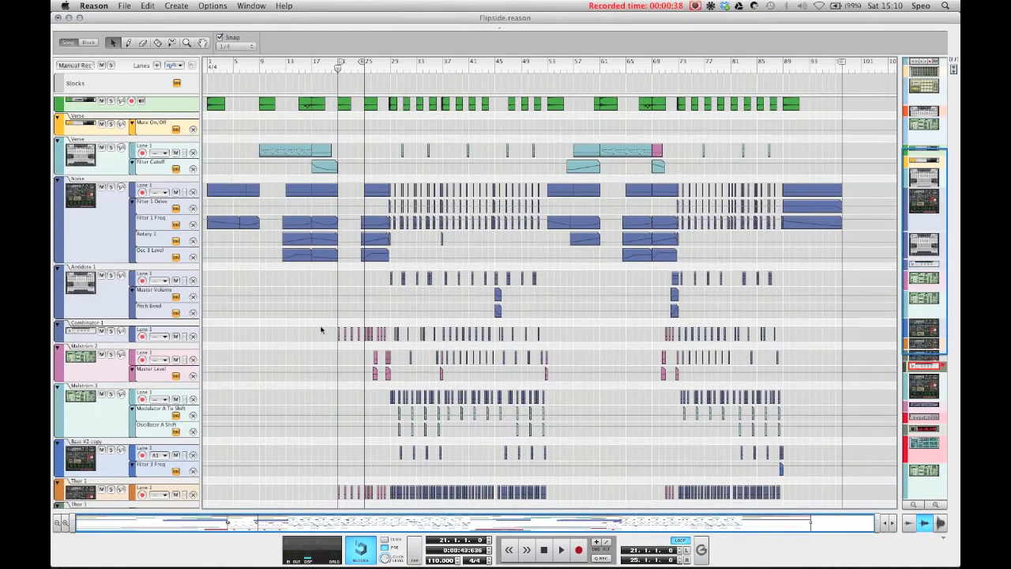
{"action": "key", "text": "F7"}
{"action": "scroll", "coordinate": [320, 316], "scroll_direction": "down", "scroll_amount": 15}
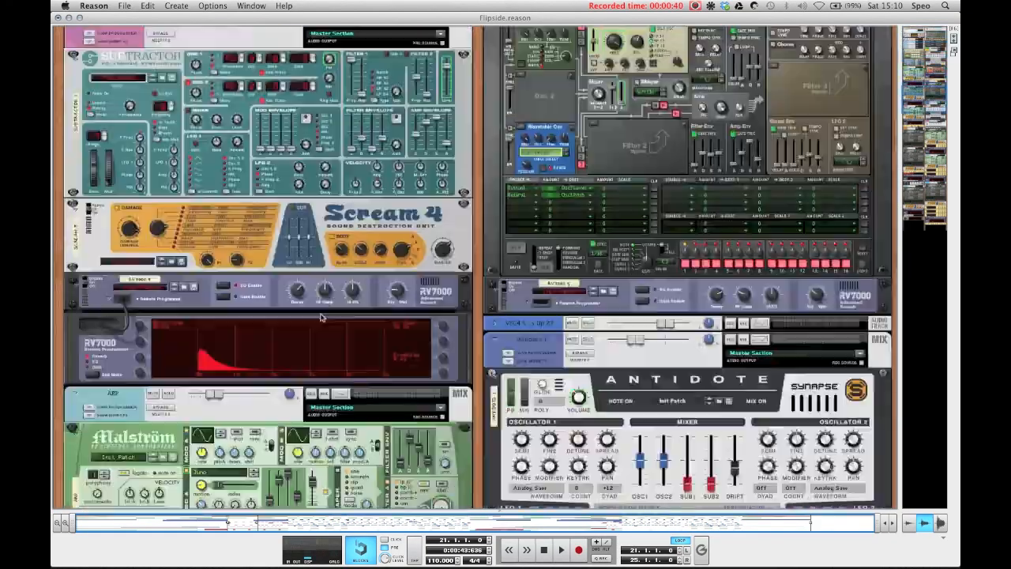
- Play the song and audition the Thor 4 channel in solo, then stop playback and turn the solo off
{"action": "key", "text": "space"}
{"action": "scroll", "coordinate": [321, 316], "scroll_direction": "down", "scroll_amount": 10}
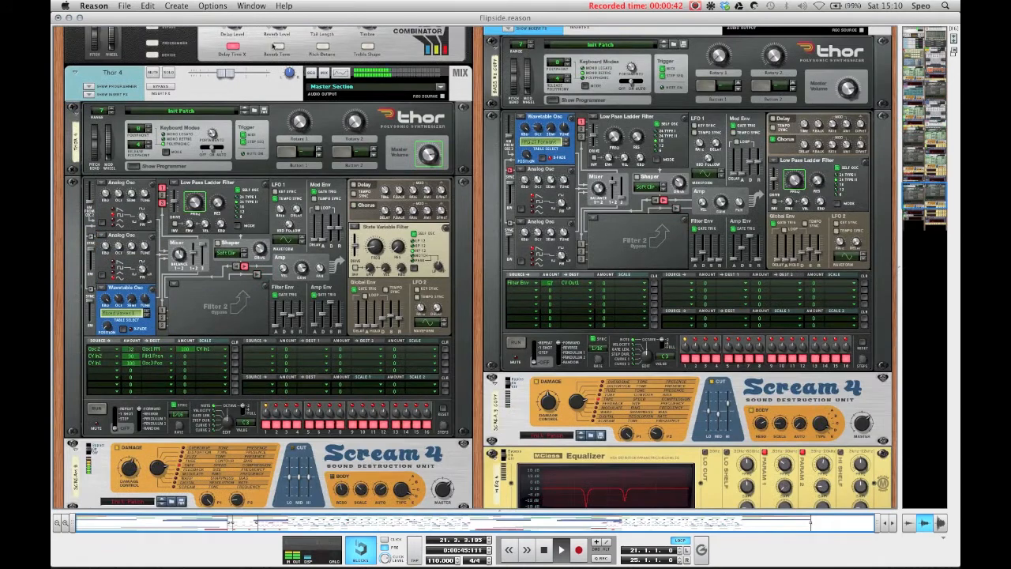
{"action": "scroll", "coordinate": [202, 134], "scroll_direction": "down", "scroll_amount": 4}
{"action": "scroll", "coordinate": [203, 141], "scroll_direction": "up", "scroll_amount": 3}
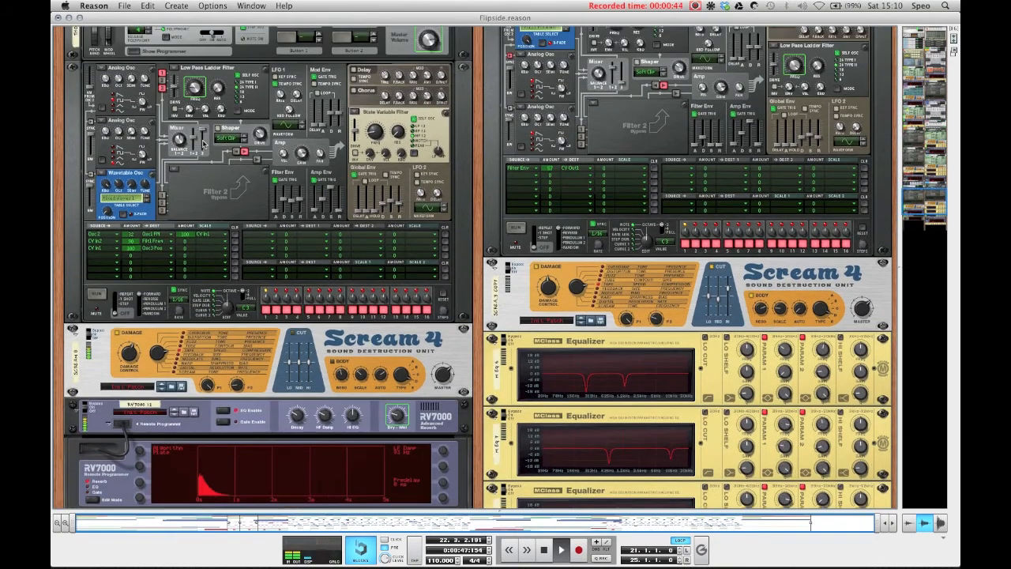
{"action": "scroll", "coordinate": [202, 142], "scroll_direction": "up", "scroll_amount": 2}
{"action": "scroll", "coordinate": [204, 140], "scroll_direction": "up", "scroll_amount": 2}
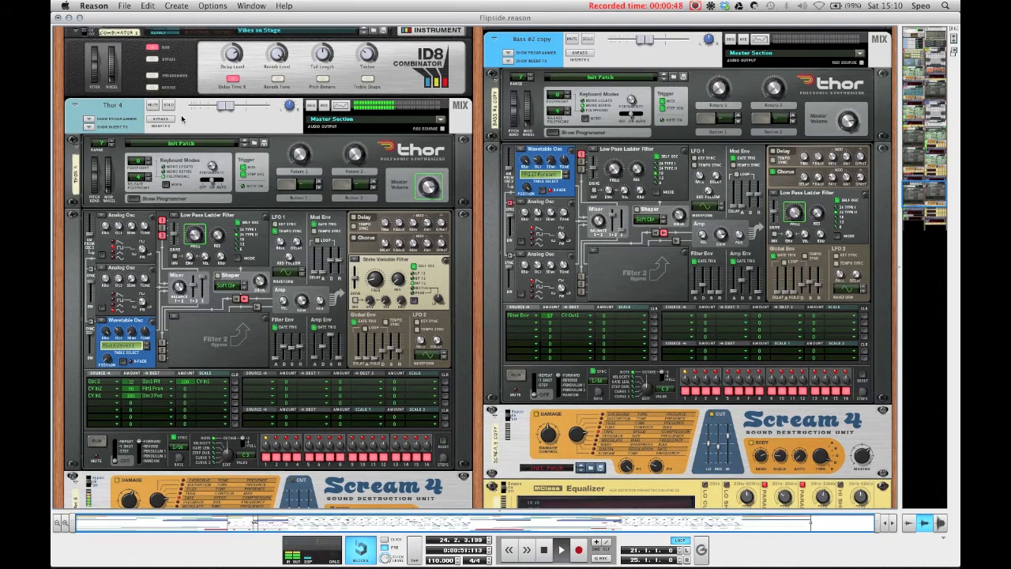
{"action": "left_click", "coordinate": [168, 106]}
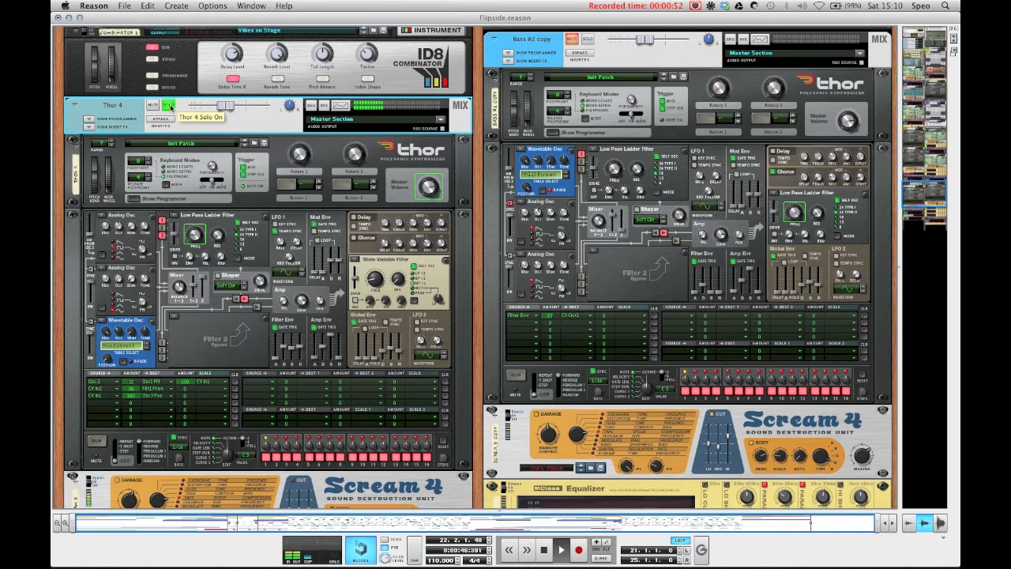
{"action": "key", "text": "space"}
{"action": "left_click", "coordinate": [169, 105]}
- Create a new song and add a Thor synthesizer to its rack
{"action": "left_click", "coordinate": [148, 6]}
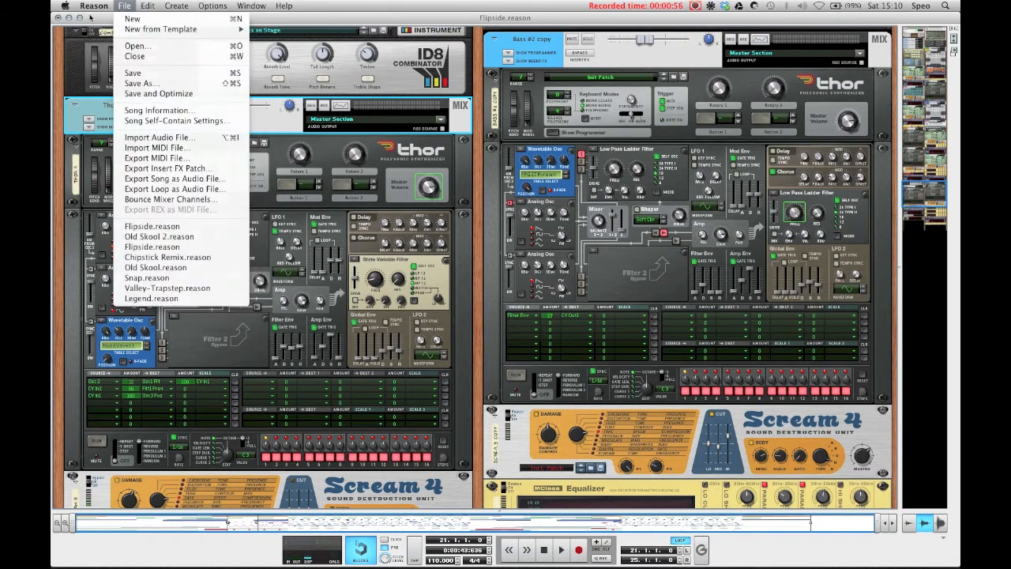
{"action": "left_click", "coordinate": [131, 21]}
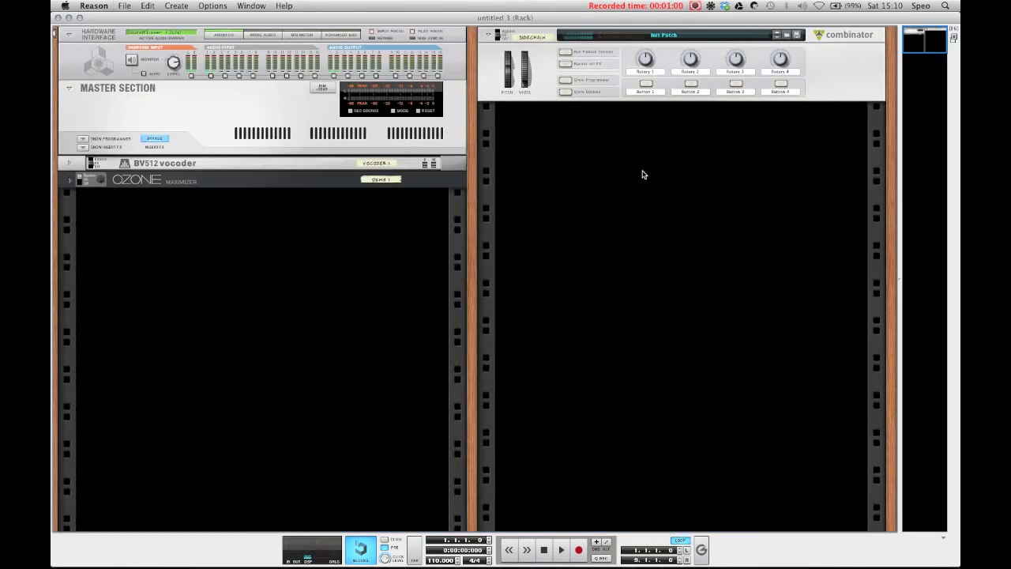
{"action": "right_click", "coordinate": [643, 171]}
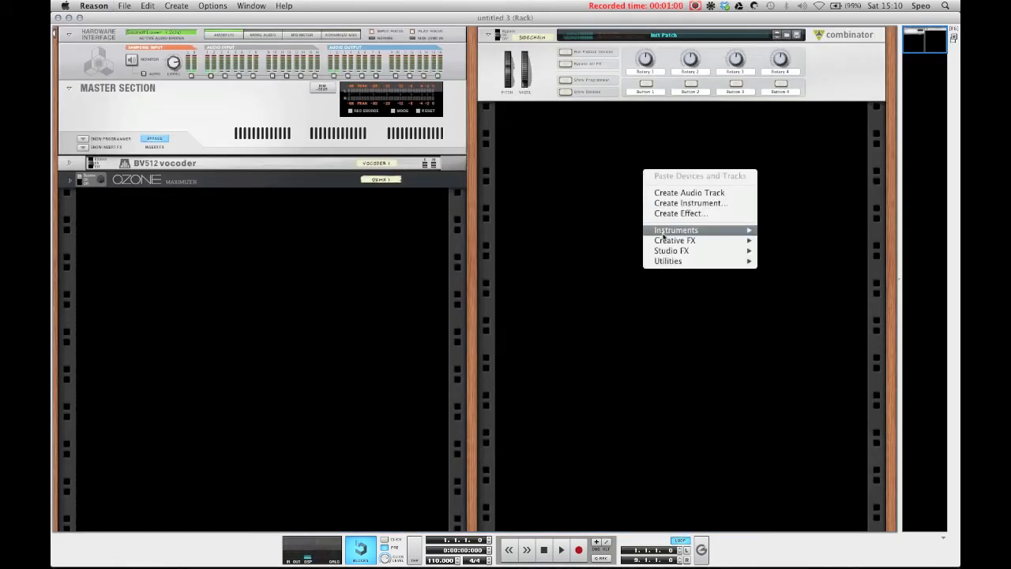
{"action": "mouse_move", "coordinate": [664, 236]}
{"action": "left_click", "coordinate": [839, 261]}
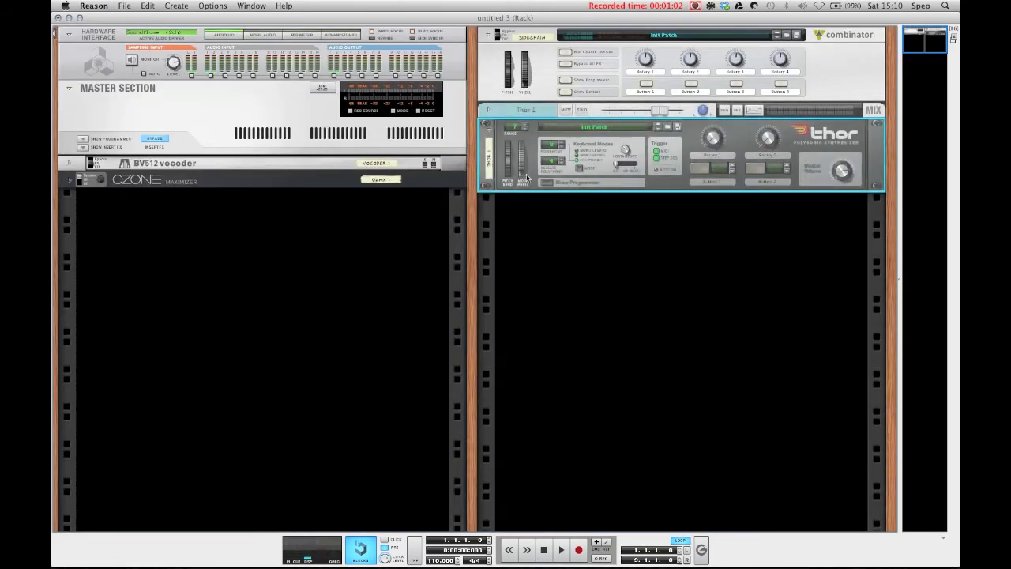
- Add a Matrix Pattern Sequencer below Thor and cable its Gate CV to Thor's CV 1 input and Curve CV to CV 2
{"action": "right_click", "coordinate": [538, 163]}
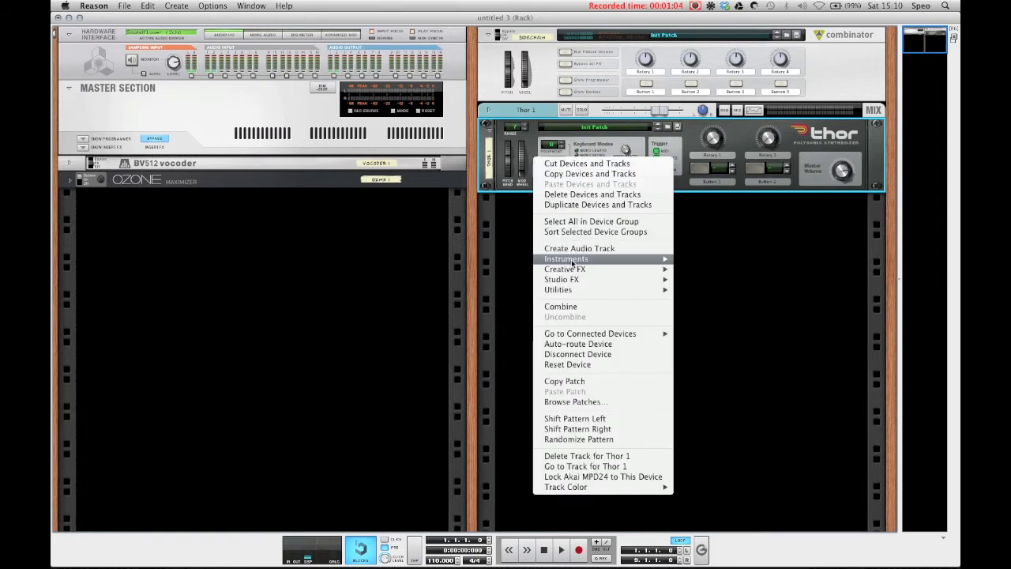
{"action": "mouse_move", "coordinate": [577, 292]}
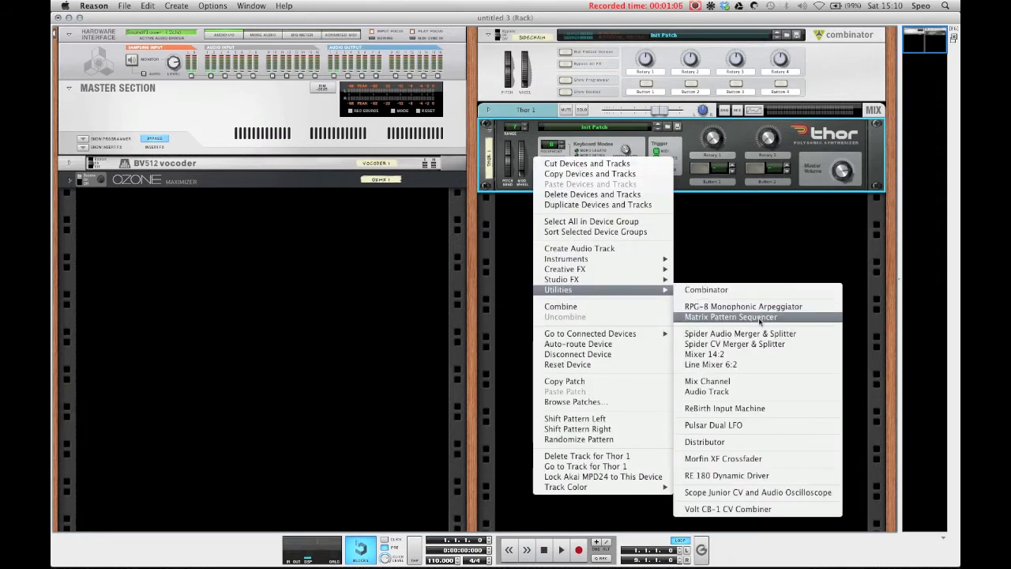
{"action": "left_click", "coordinate": [747, 317]}
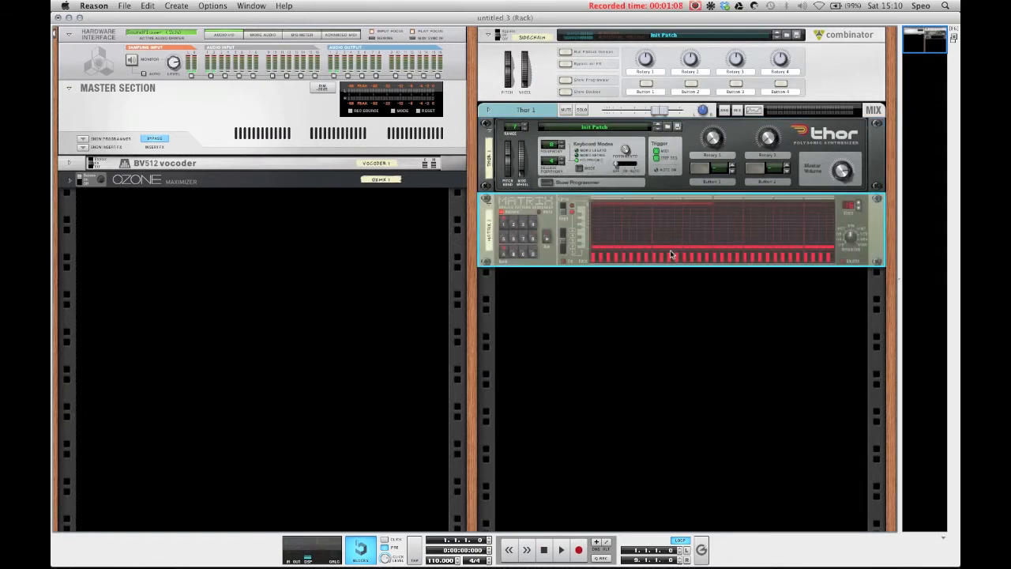
{"action": "key", "text": "Tab"}
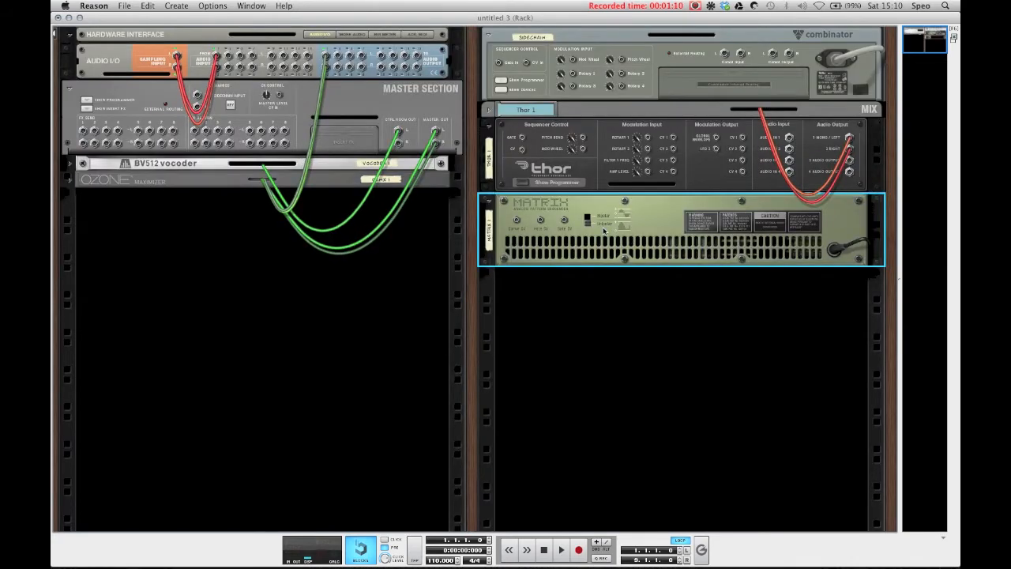
{"action": "left_click_drag", "start_coordinate": [564, 222], "coordinate": [673, 138]}
{"action": "left_click_drag", "start_coordinate": [516, 220], "coordinate": [672, 148]}
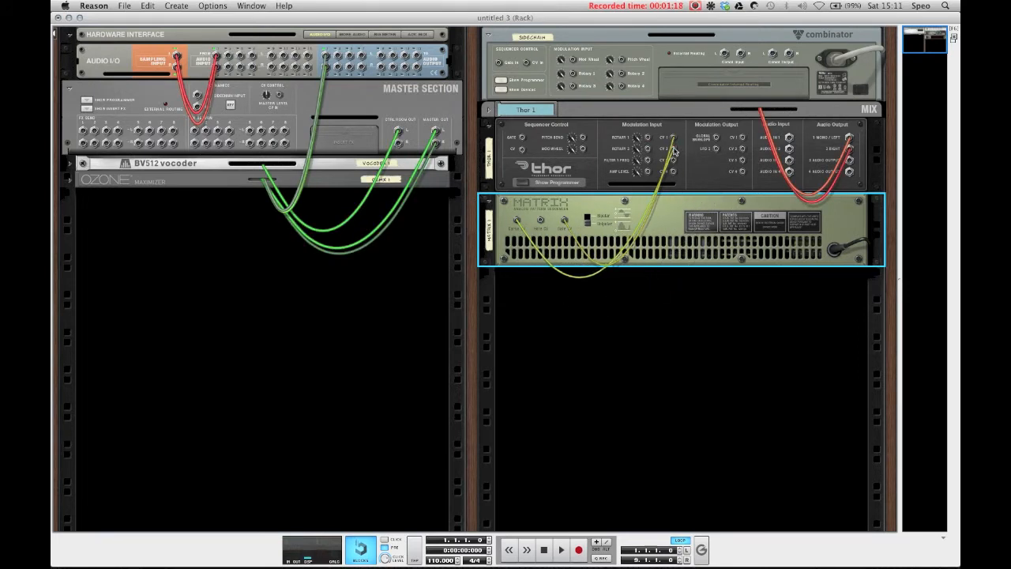
{"action": "key", "text": "Tab"}
- Show Thor's programmer and route CV Input 1 to Filter 1 Frequency with an amount of 100 in the first modulation row
{"action": "left_click", "coordinate": [546, 182]}
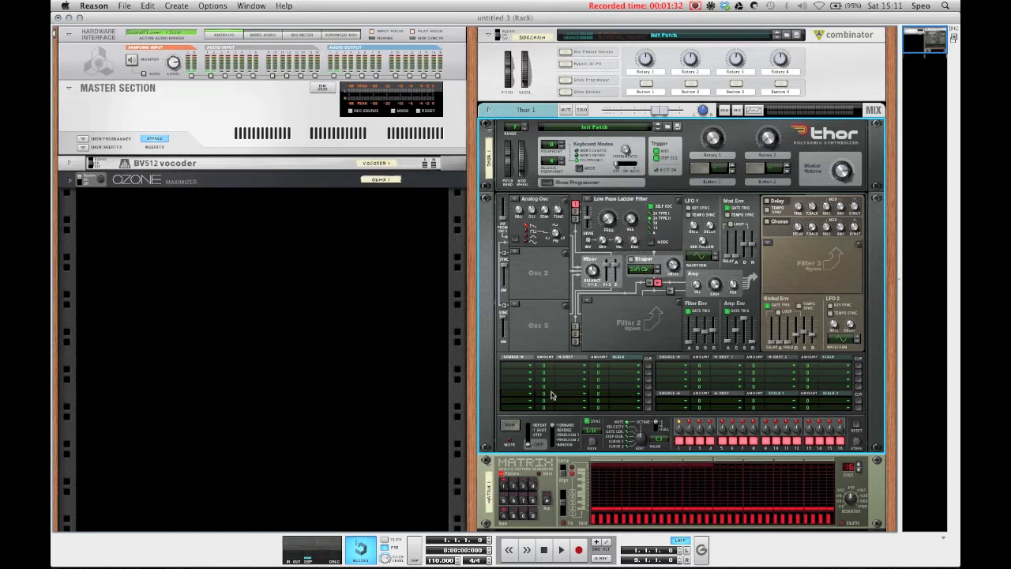
{"action": "left_click", "coordinate": [522, 367]}
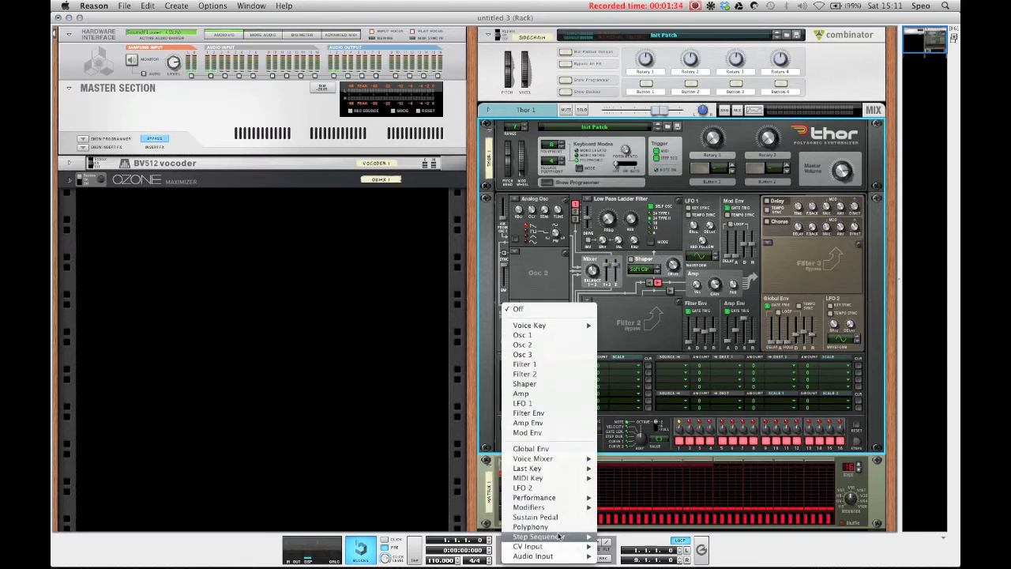
{"action": "mouse_move", "coordinate": [589, 546]}
{"action": "left_click", "coordinate": [608, 528]}
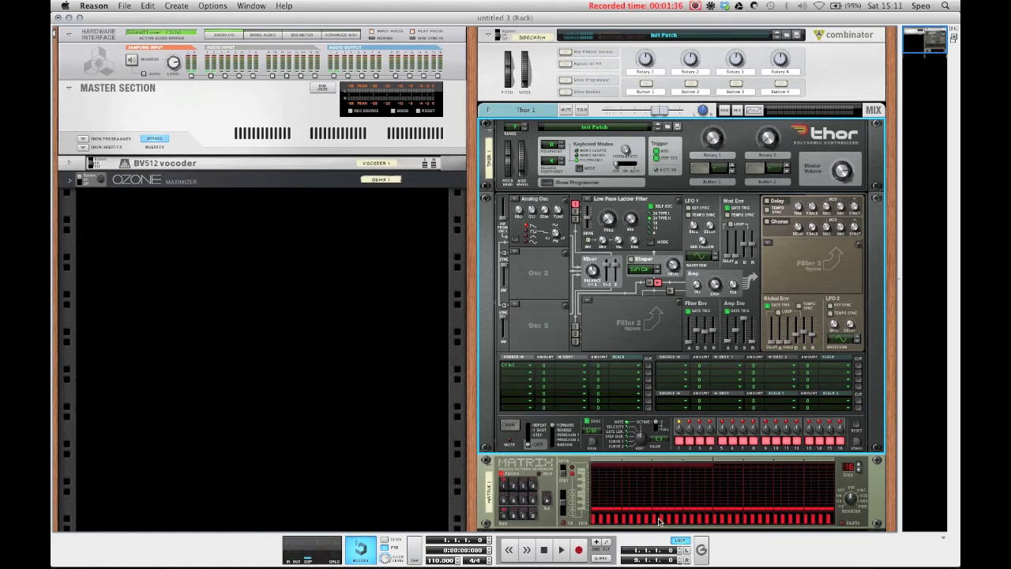
{"action": "left_click_drag", "start_coordinate": [542, 370], "coordinate": [544, 369]}
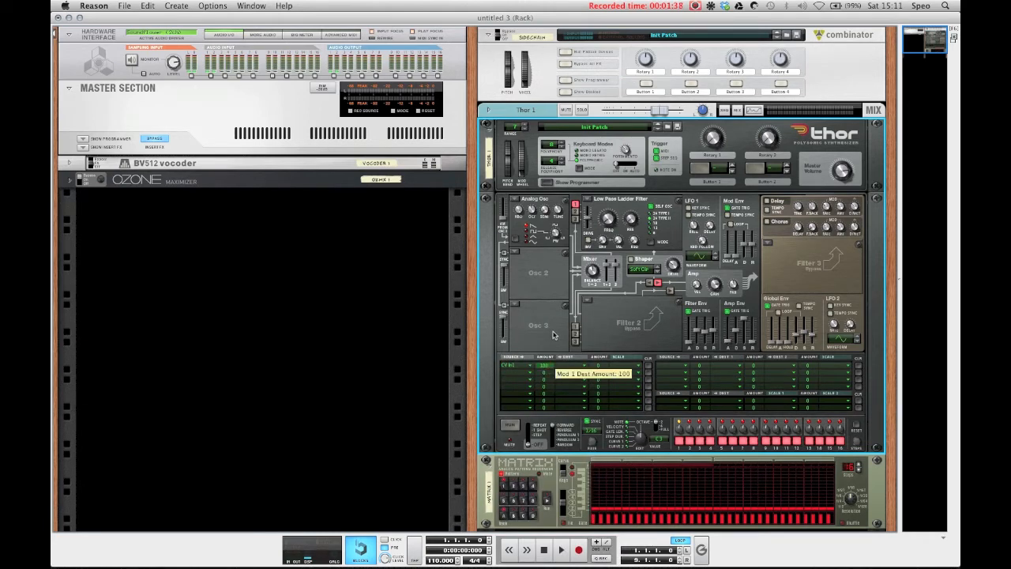
{"action": "left_click", "coordinate": [566, 367]}
{"action": "mouse_move", "coordinate": [584, 420]}
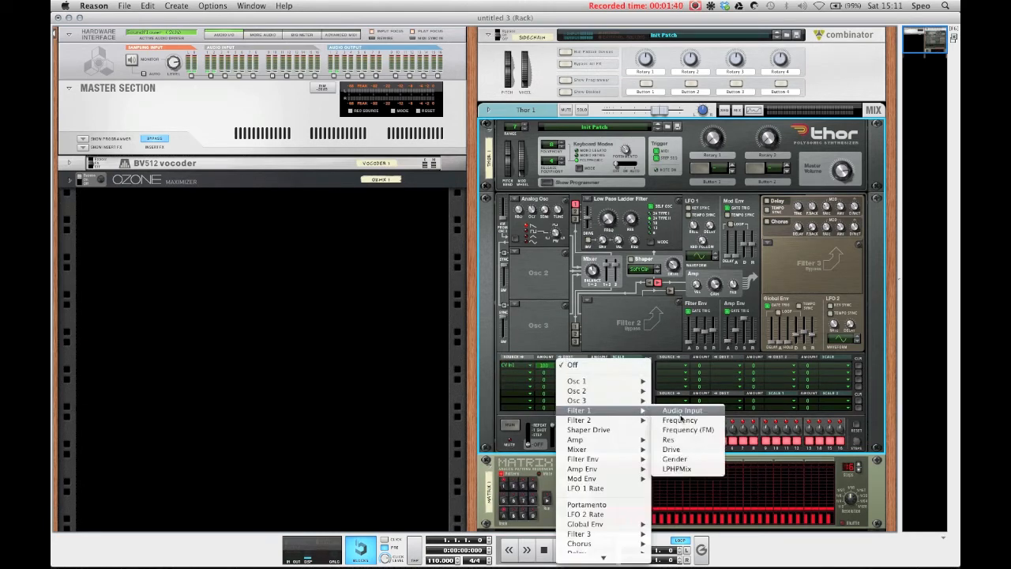
{"action": "left_click", "coordinate": [672, 408]}
{"action": "left_click", "coordinate": [429, 343]}
- Create an eight-bar clip from bar 1 on the Thor track and fill it with one sustained A2 note
{"action": "key", "text": "F7"}
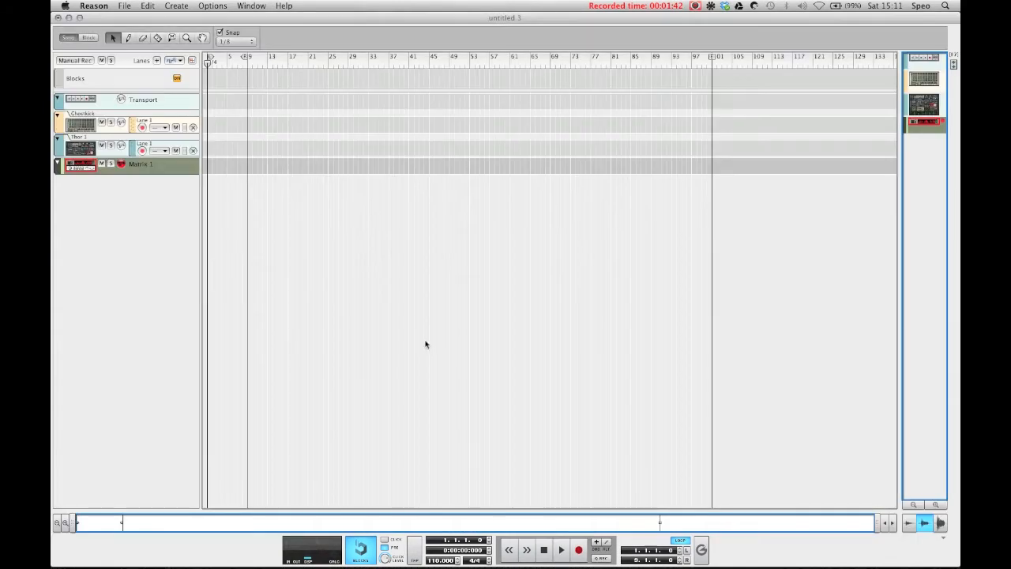
{"action": "left_click_drag", "start_coordinate": [209, 147], "coordinate": [248, 150]}
{"action": "double_click", "coordinate": [235, 151]}
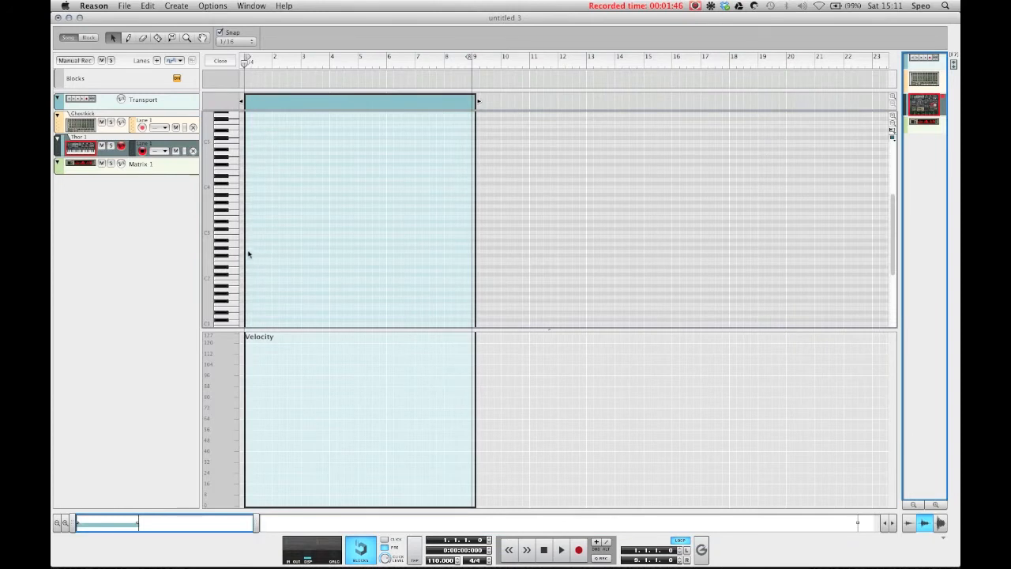
{"action": "left_click_drag", "start_coordinate": [245, 241], "coordinate": [474, 236]}
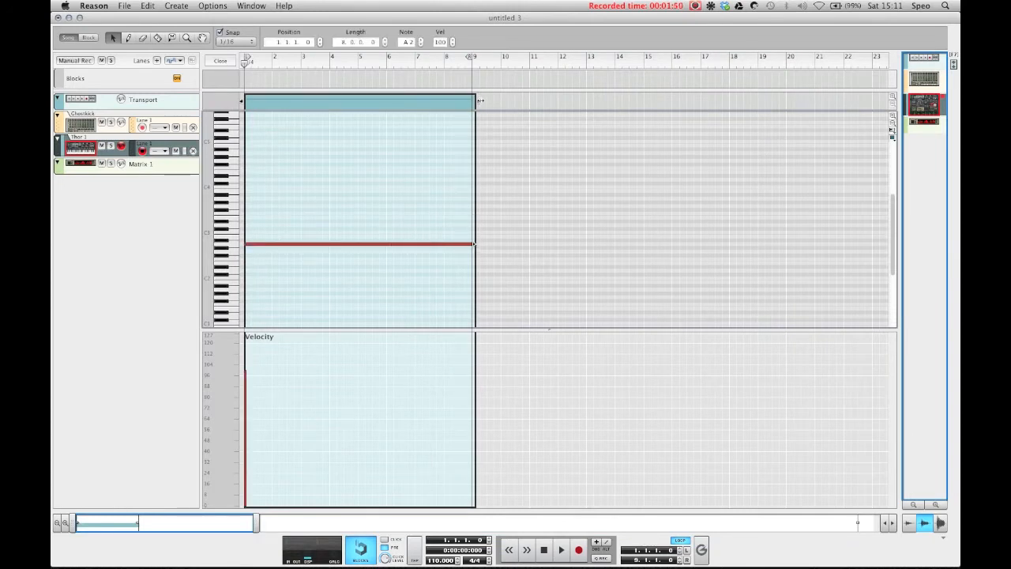
{"action": "left_click_drag", "start_coordinate": [480, 100], "coordinate": [476, 100]}
{"action": "left_click_drag", "start_coordinate": [418, 192], "coordinate": [444, 327]}
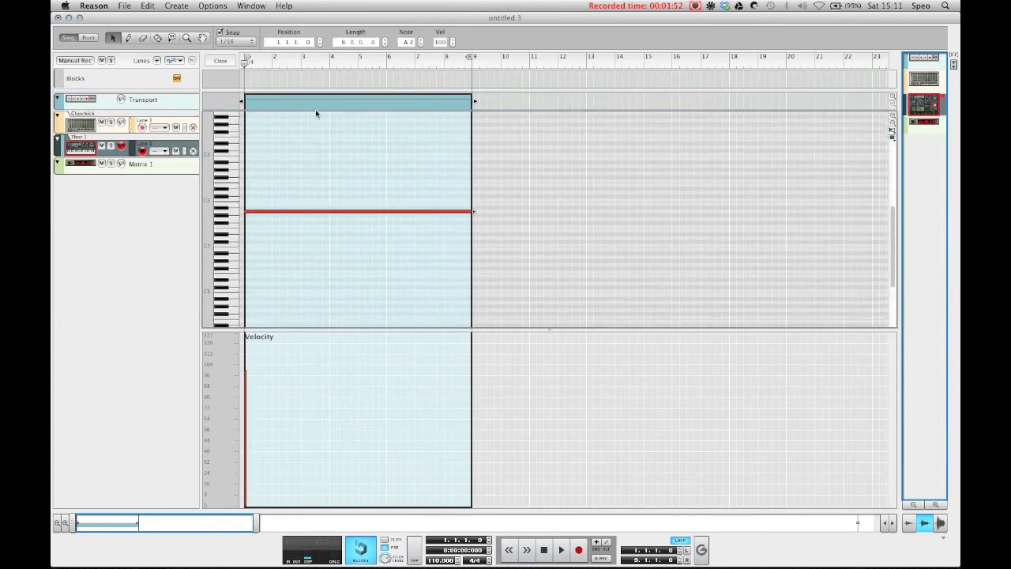
{"action": "left_click", "coordinate": [220, 60]}
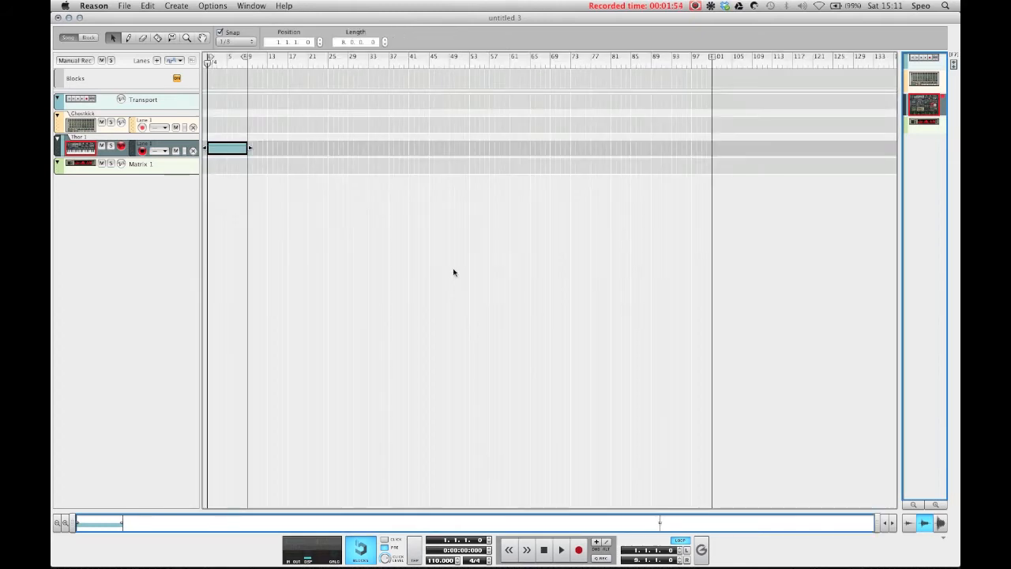
- Return to the rack and play back the sustained note through Thor, then stop
{"action": "key", "text": "F6"}
{"action": "key", "text": "space"}
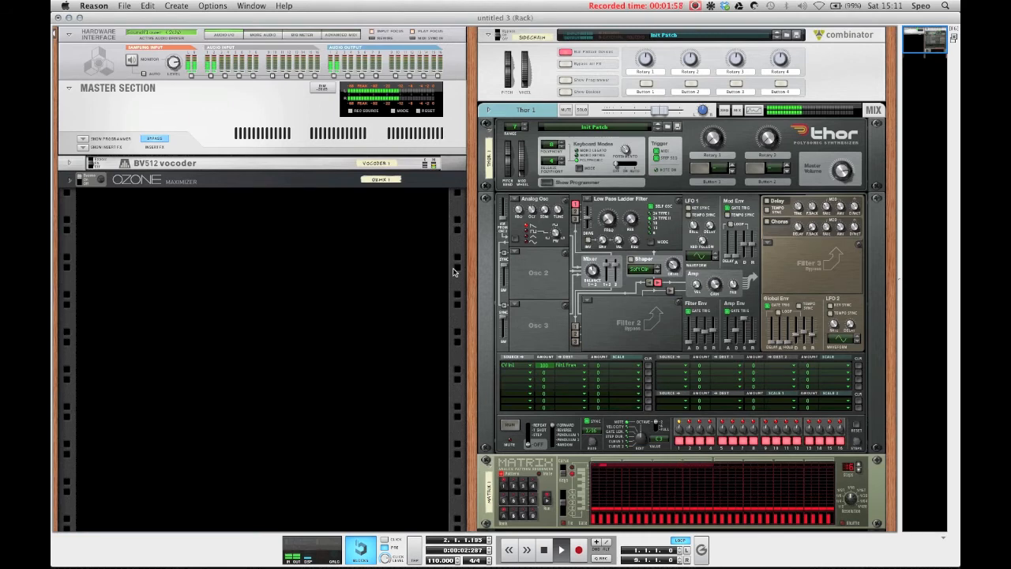
{"action": "key", "text": "space"}
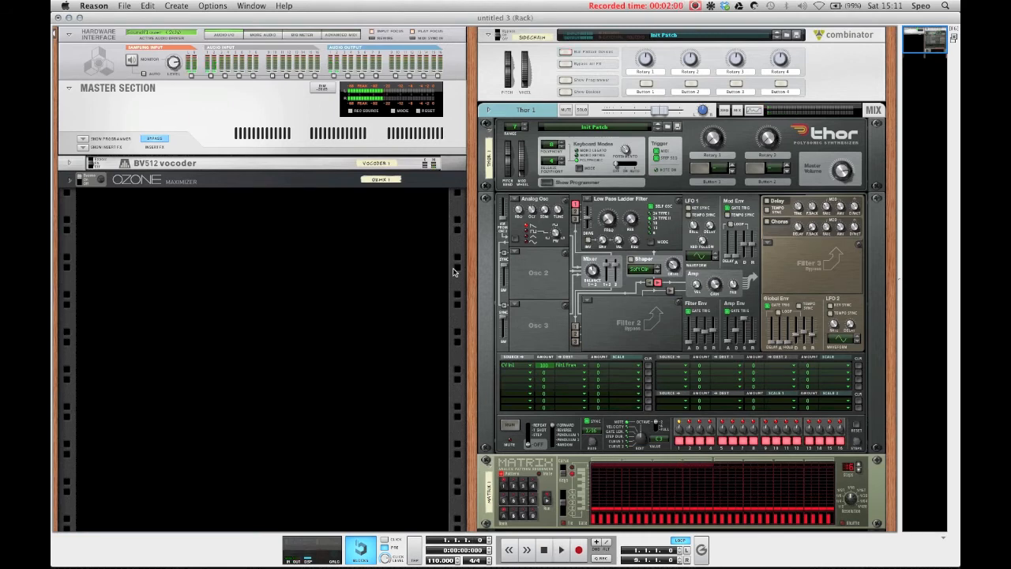
- Randomize the Matrix sequencer's pattern
{"action": "scroll", "coordinate": [508, 369], "scroll_direction": "down", "scroll_amount": 3}
{"action": "right_click", "coordinate": [517, 363]}
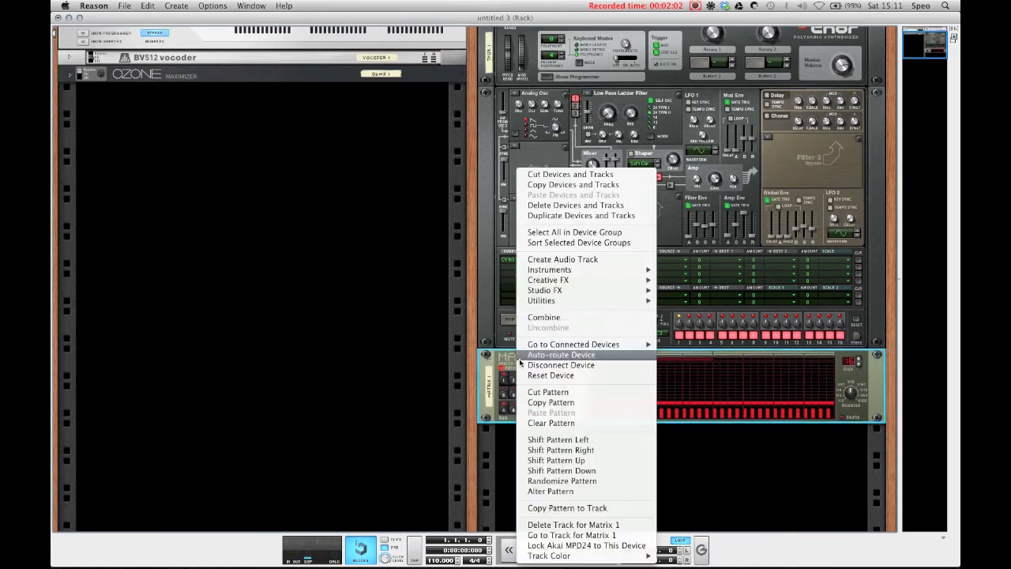
{"action": "left_click", "coordinate": [620, 480]}
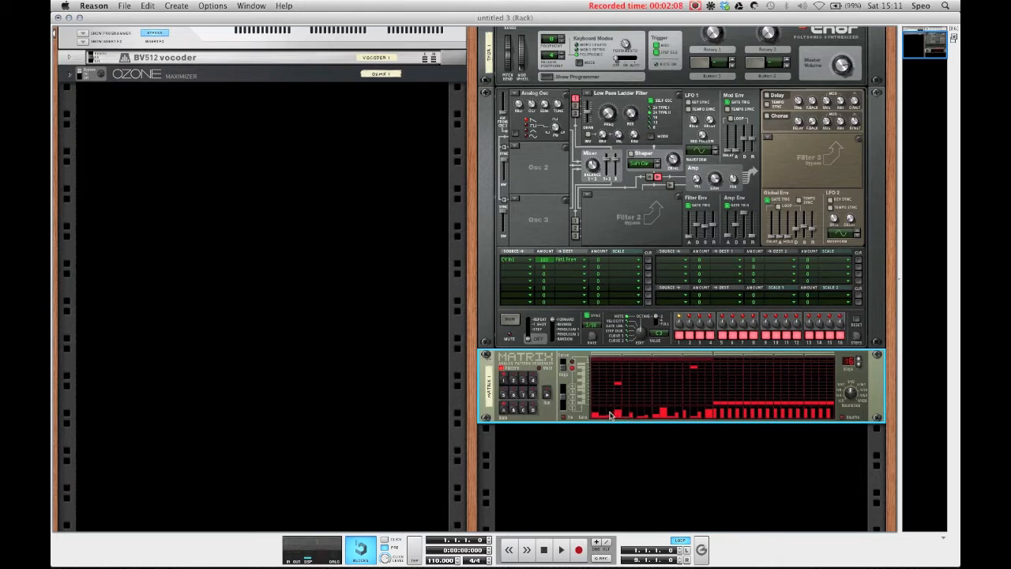
- Audition Thor's filter modulation driven by the randomized Matrix pattern, then stop playback
{"action": "left_click", "coordinate": [387, 399]}
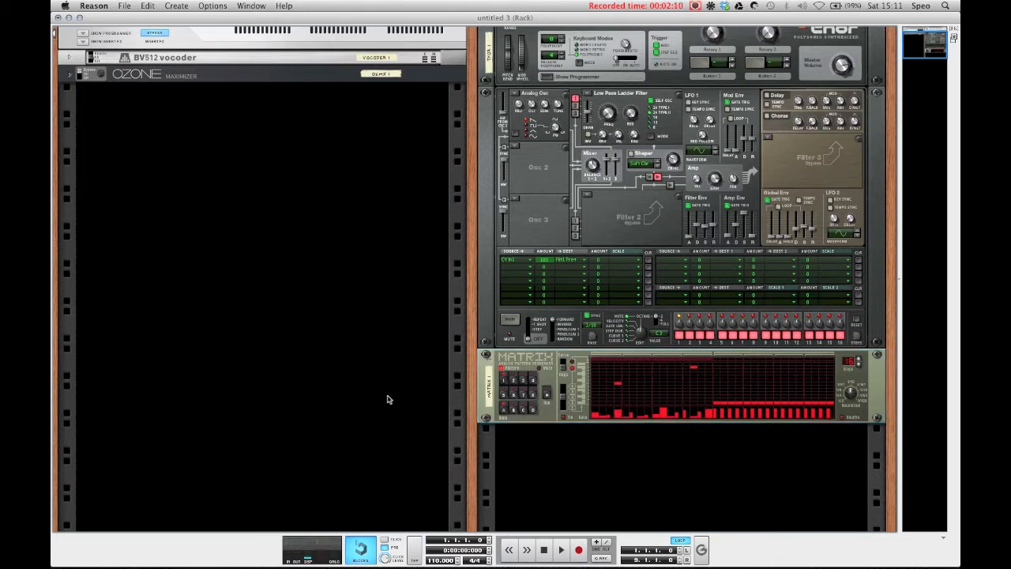
{"action": "key", "text": "space"}
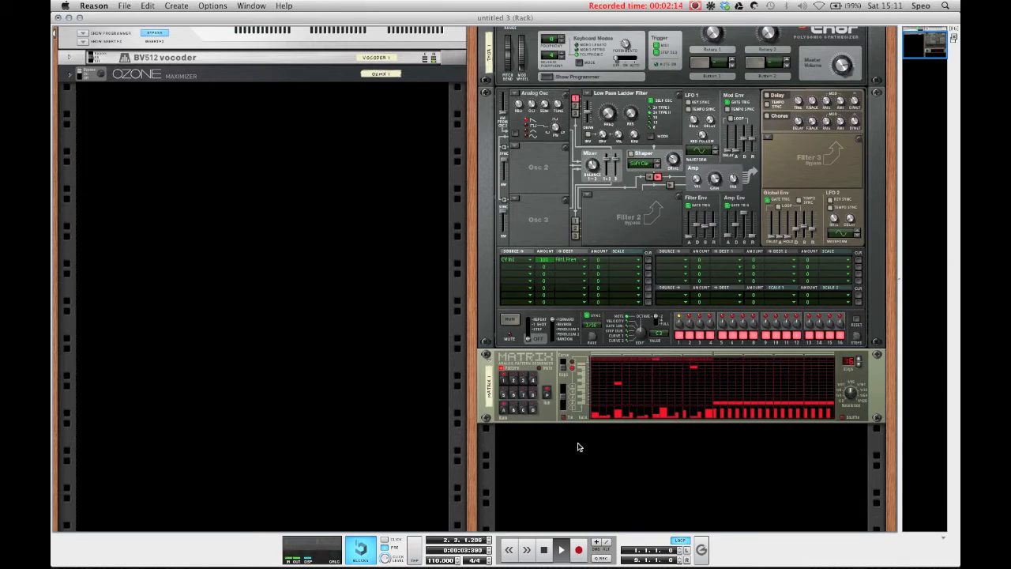
{"action": "key", "text": "space"}
- Redraw the gate steps in the first half of the Matrix pattern with Tie enabled and play back the result
{"action": "left_click", "coordinate": [594, 417]}
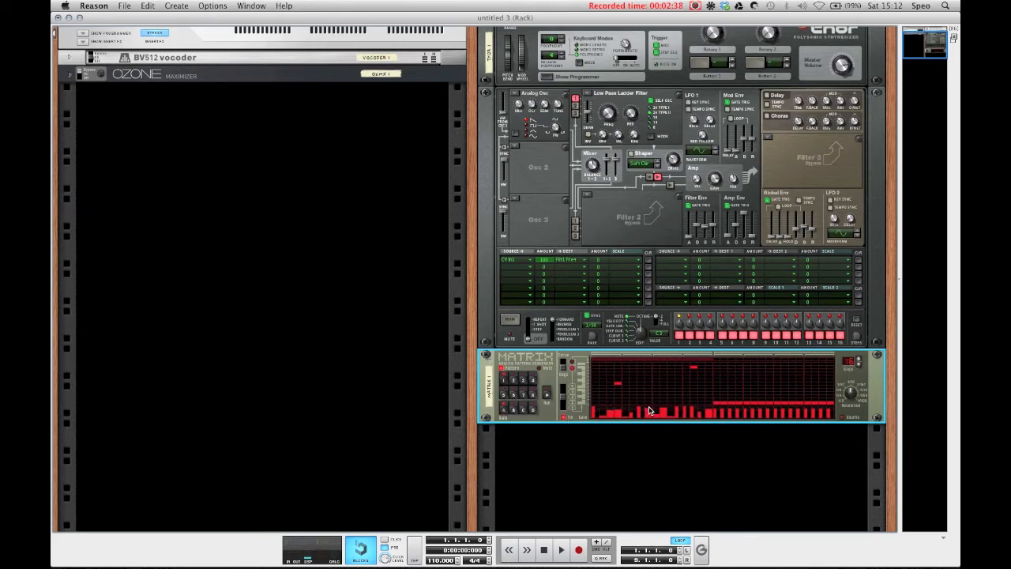
{"action": "key", "text": "space"}
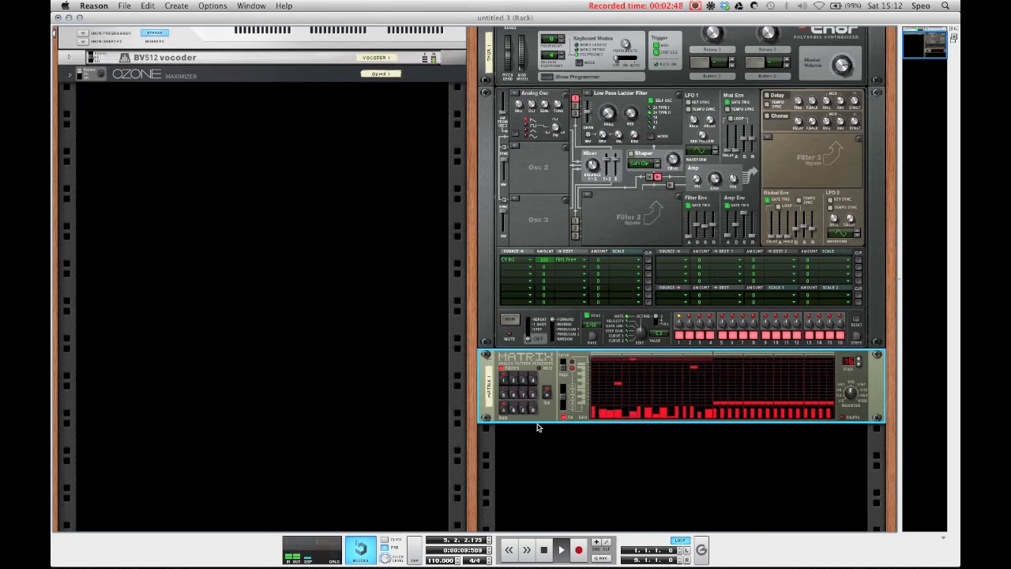
- Stop playback, set Thor's Osc 1 to a sine wave, and load an Analog oscillator into the Osc 2 slot
{"action": "key", "text": "space"}
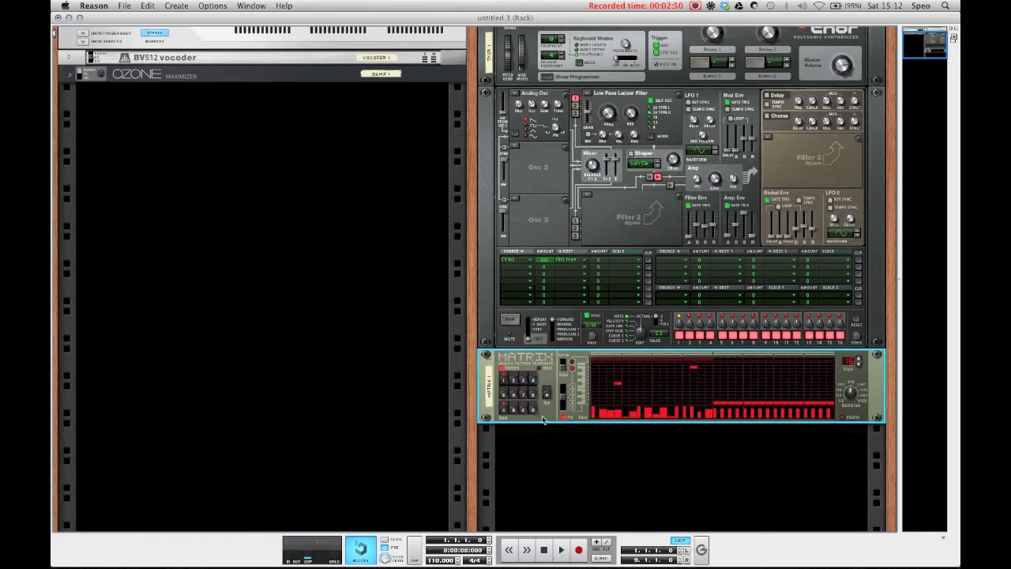
{"action": "scroll", "coordinate": [541, 135], "scroll_direction": "up", "scroll_amount": 2}
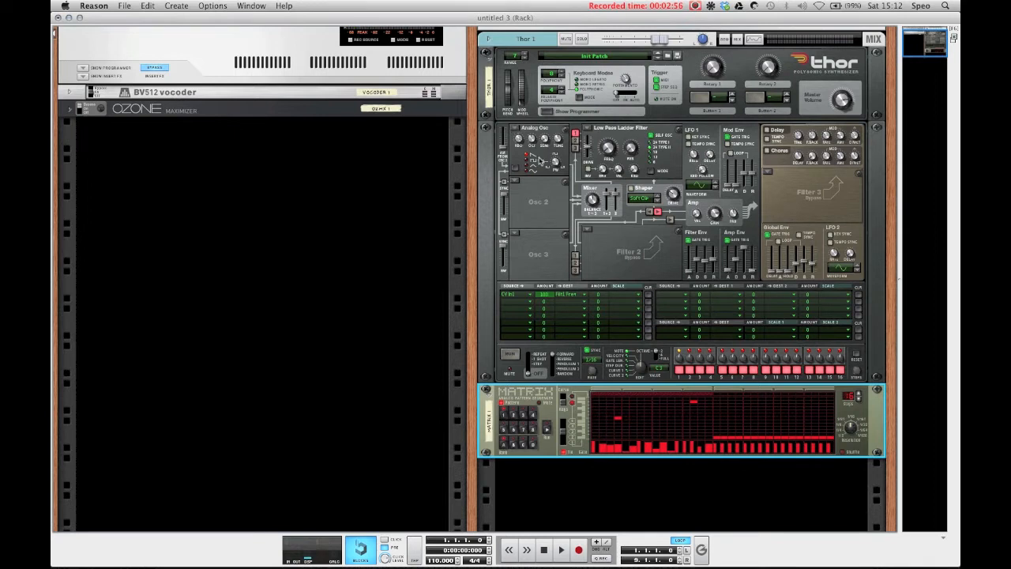
{"action": "left_click", "coordinate": [533, 175]}
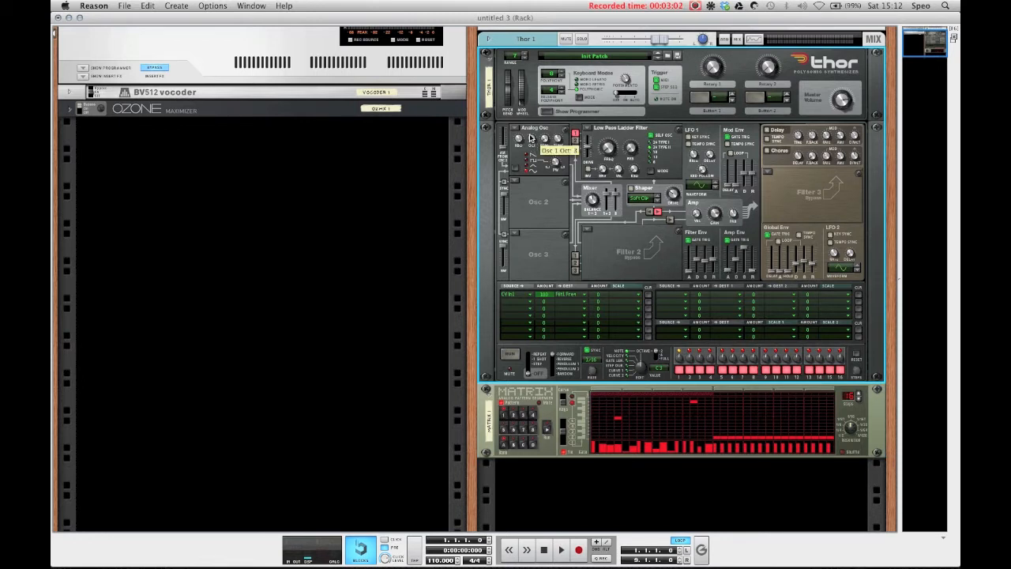
{"action": "left_click", "coordinate": [518, 181]}
{"action": "left_click", "coordinate": [532, 123]}
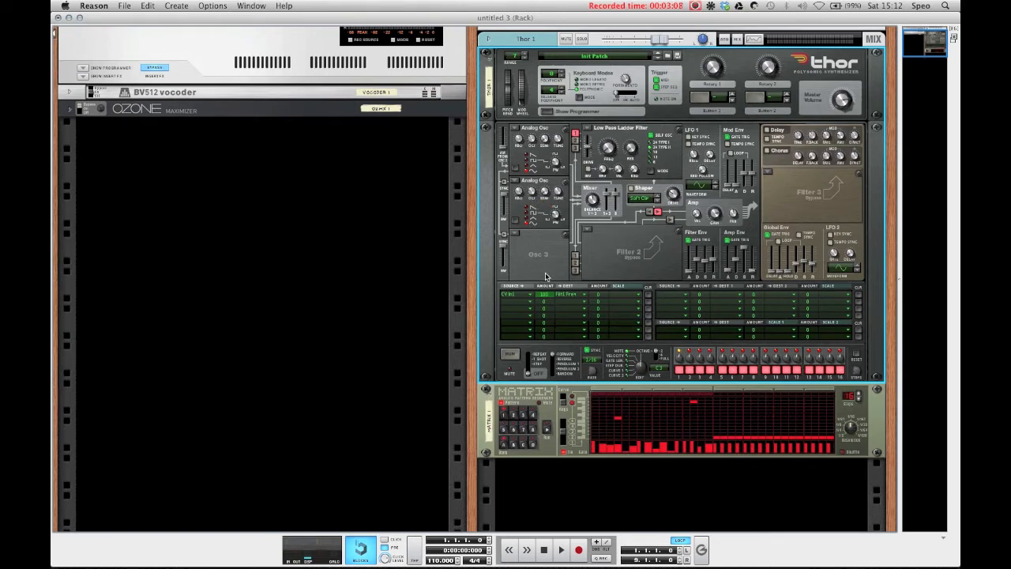
- Route Osc 2 to Osc 1 Frequency (FM) with a positive amount in the second row of Thor's modulation matrix
{"action": "left_click", "coordinate": [528, 306]}
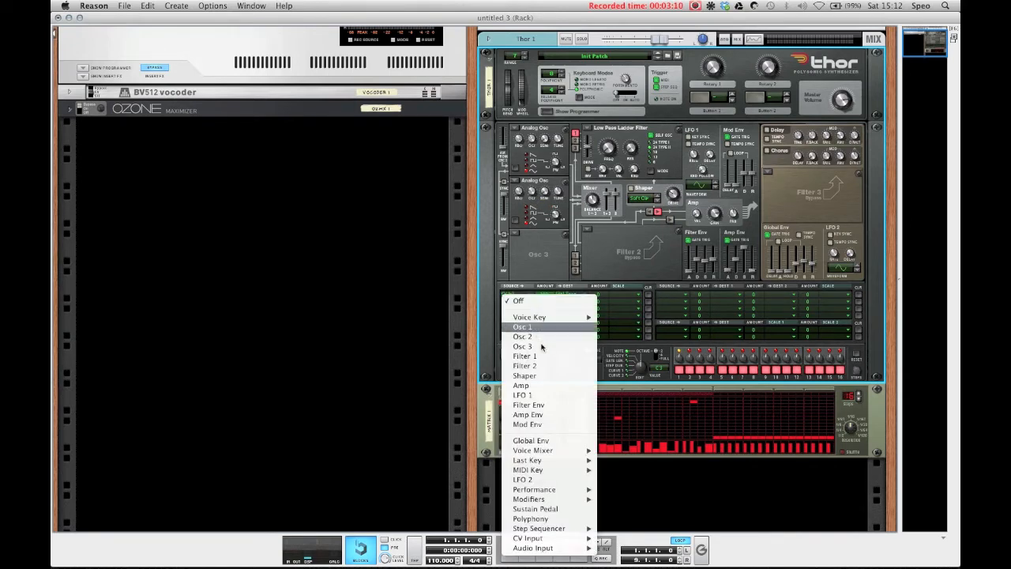
{"action": "left_click", "coordinate": [536, 345]}
{"action": "left_click_drag", "start_coordinate": [552, 303], "coordinate": [558, 294]}
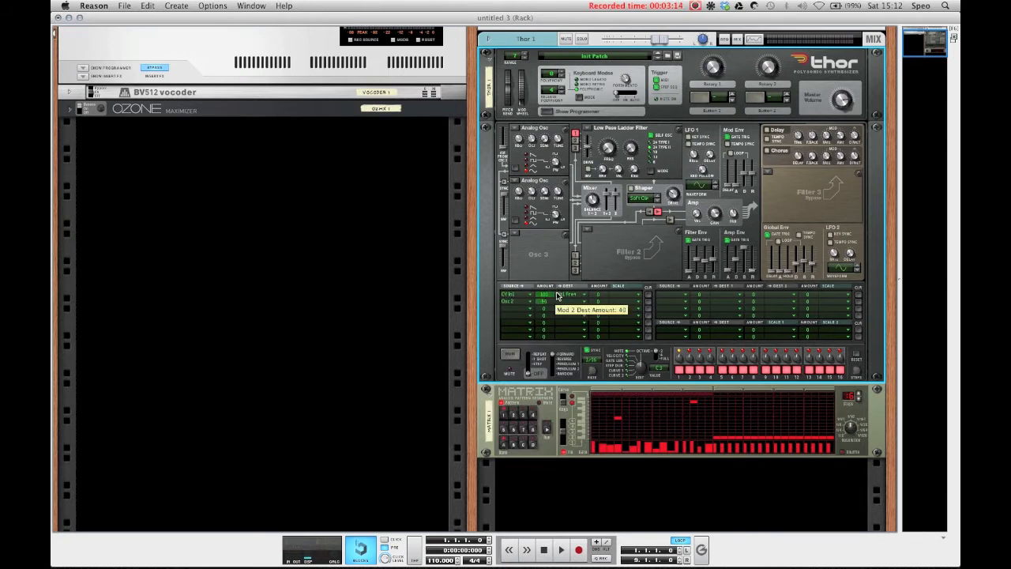
{"action": "left_click", "coordinate": [562, 301]}
{"action": "mouse_move", "coordinate": [624, 317]}
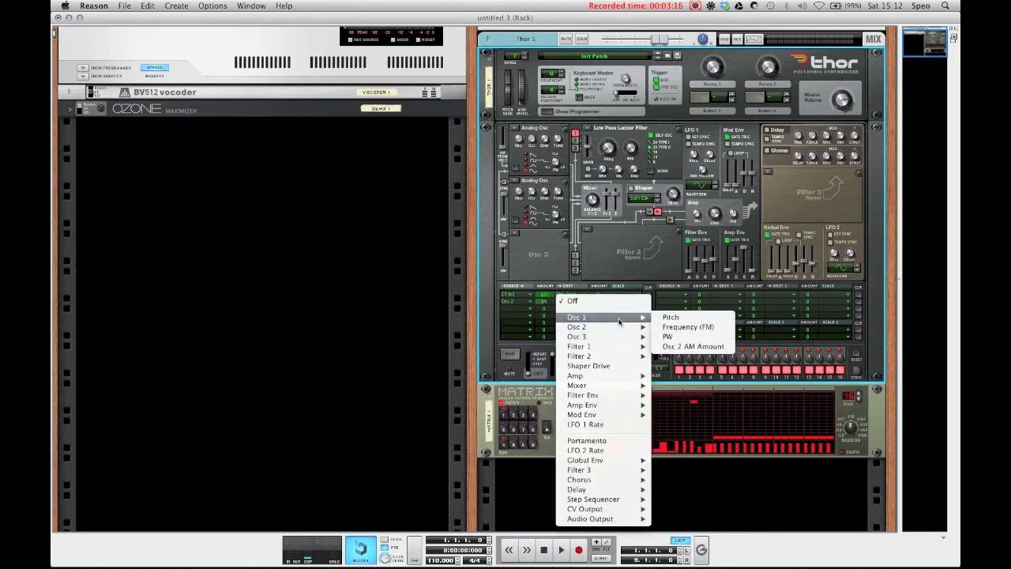
{"action": "left_click", "coordinate": [669, 327]}
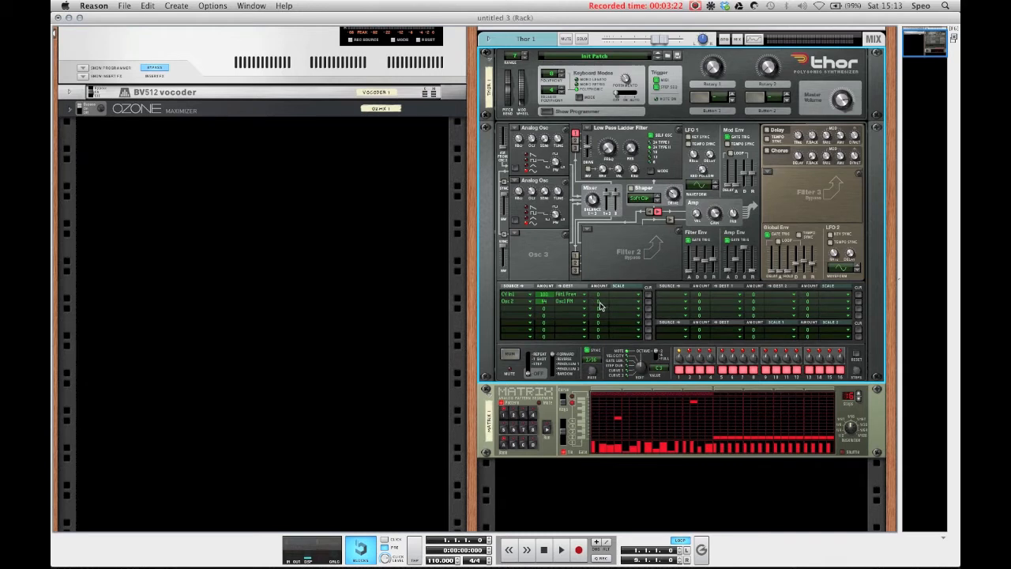
- Switch the Matrix display from Keys to Curve editing
{"action": "left_click", "coordinate": [563, 397]}
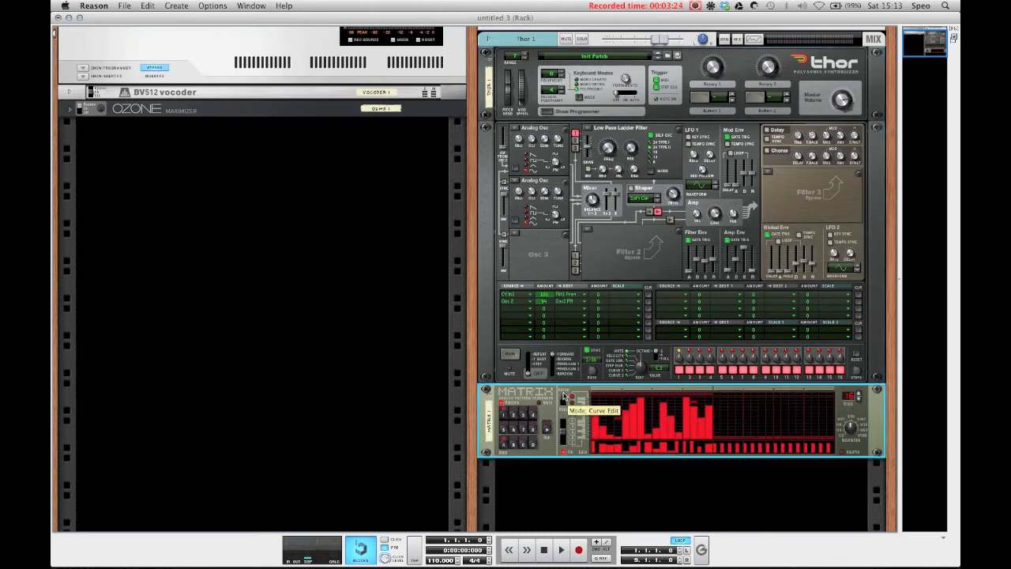
{"action": "left_click", "coordinate": [564, 403]}
{"action": "left_click", "coordinate": [565, 396]}
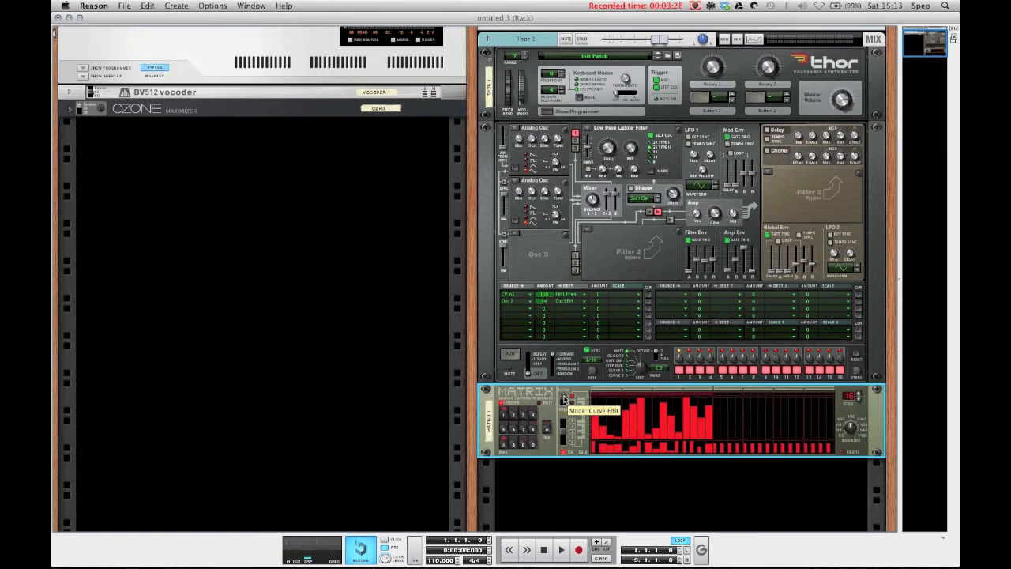
- Scale the Osc 2 to Osc 1 FM routing by CV Input 2 with a scale amount of 100
{"action": "left_click", "coordinate": [601, 301]}
{"action": "mouse_move", "coordinate": [686, 538]}
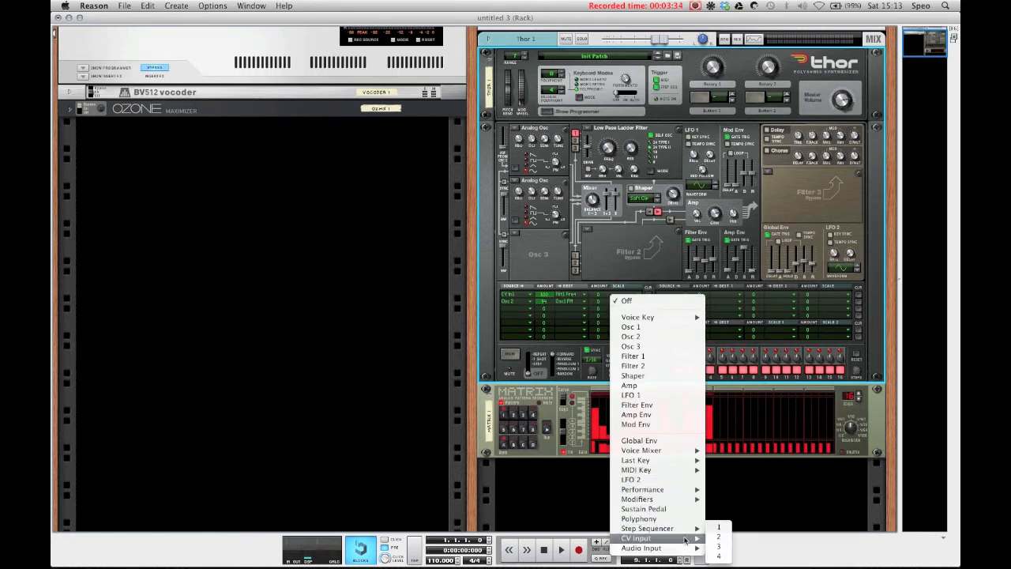
{"action": "left_click", "coordinate": [717, 537]}
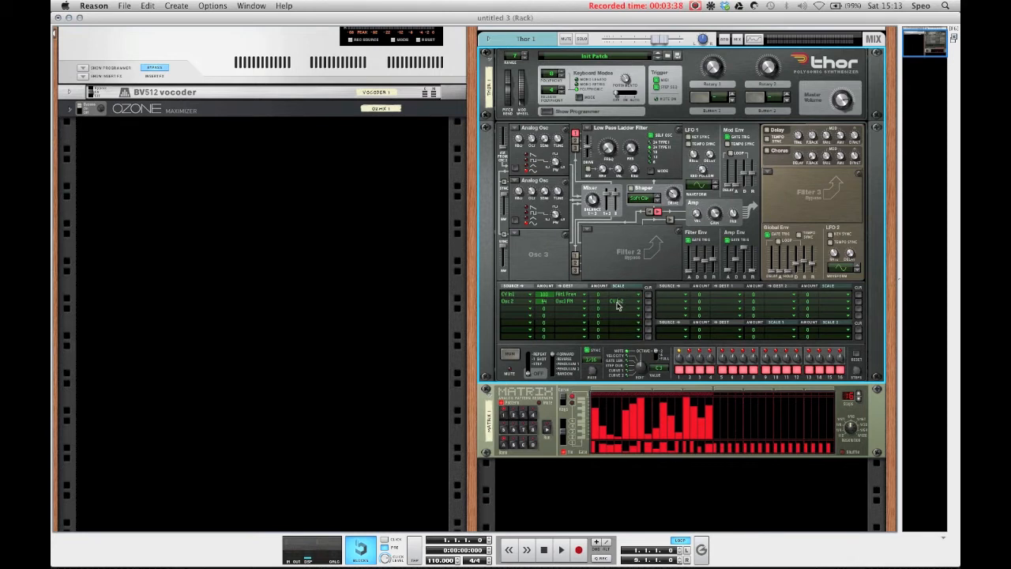
{"action": "left_click_drag", "start_coordinate": [598, 304], "coordinate": [603, 282]}
- Audition the CV-scaled FM sound while adjusting the Osc 2 FM amount, and stop playback
{"action": "key", "text": "space"}
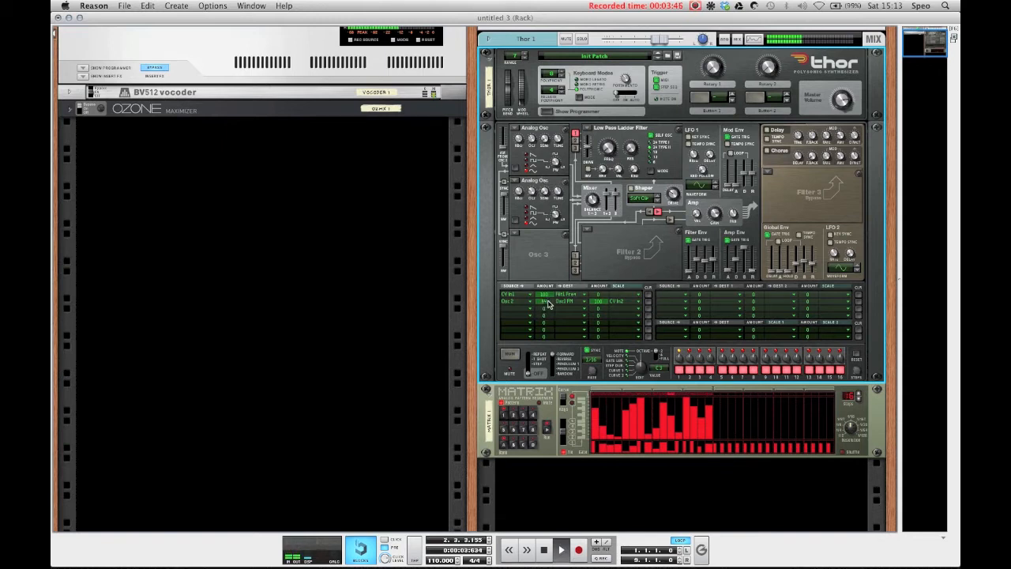
{"action": "mouse_move", "coordinate": [551, 301]}
{"action": "left_click_drag", "start_coordinate": [552, 301], "coordinate": [552, 304]}
{"action": "key", "text": "space"}
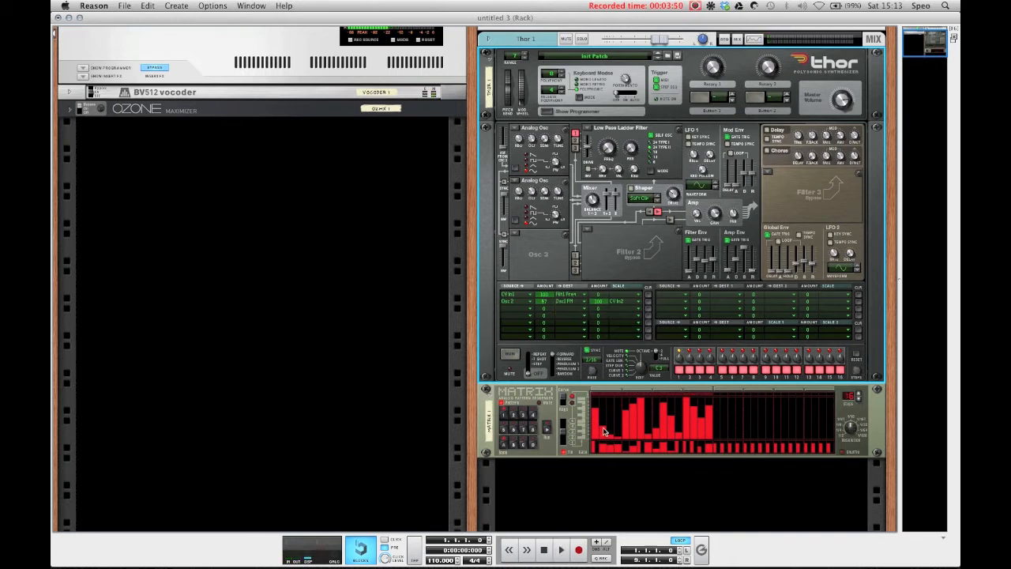
- Redraw the curve steps in the first half of the Matrix pattern, refining them during playback, and stop
{"action": "left_click_drag", "start_coordinate": [592, 425], "coordinate": [710, 411]}
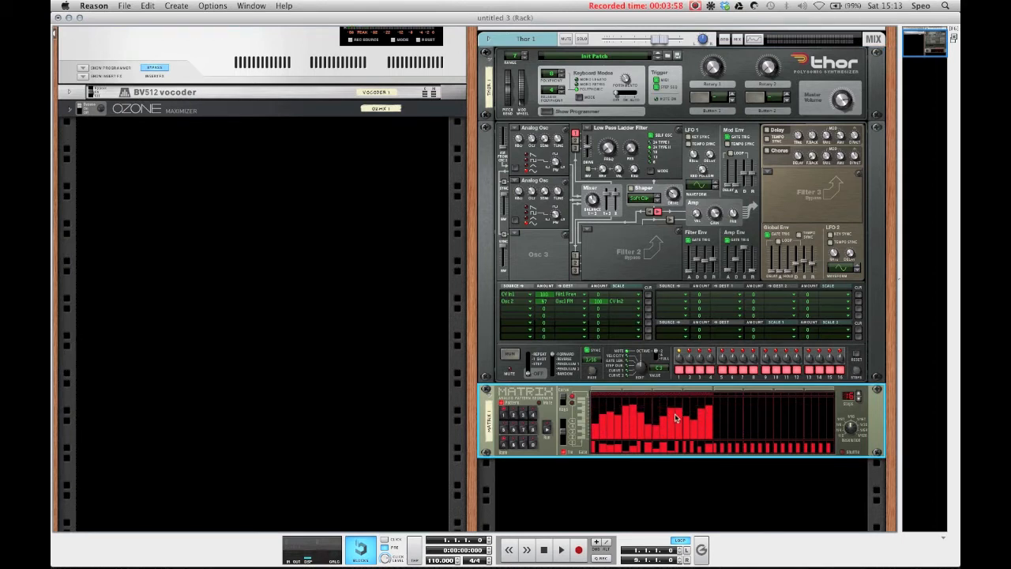
{"action": "key", "text": "space"}
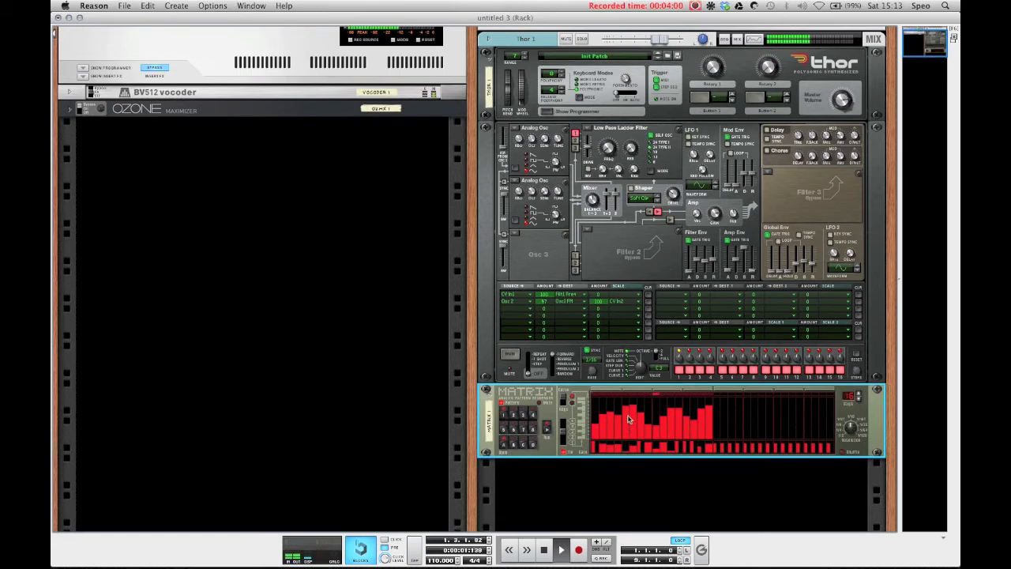
{"action": "mouse_move", "coordinate": [630, 403]}
{"action": "left_mouse_down"}
{"action": "mouse_move", "coordinate": [637, 439]}
{"action": "mouse_move", "coordinate": [672, 419]}
{"action": "mouse_move", "coordinate": [678, 433]}
{"action": "left_mouse_up"}
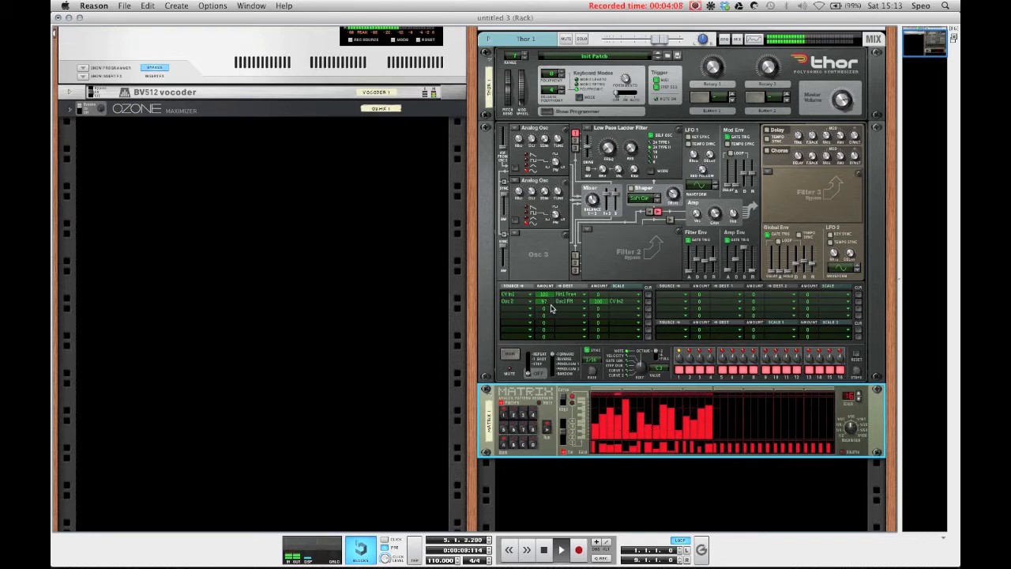
{"action": "key", "text": "space"}
- Set the Osc 2 to Osc 1 FM amount to 43 while auditioning the sound, and stop playback
{"action": "left_click_drag", "start_coordinate": [547, 302], "coordinate": [547, 305]}
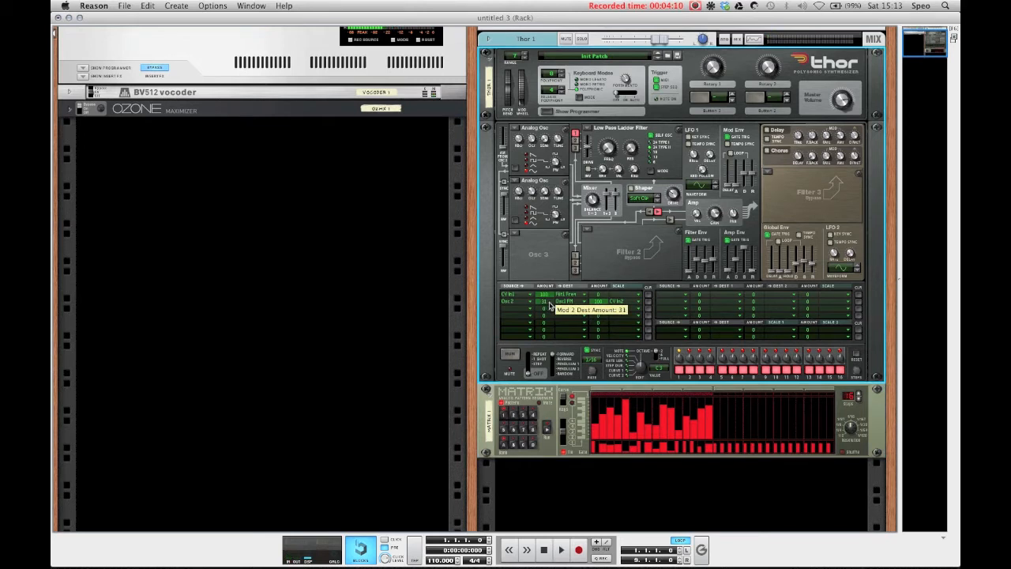
{"action": "key", "text": "space"}
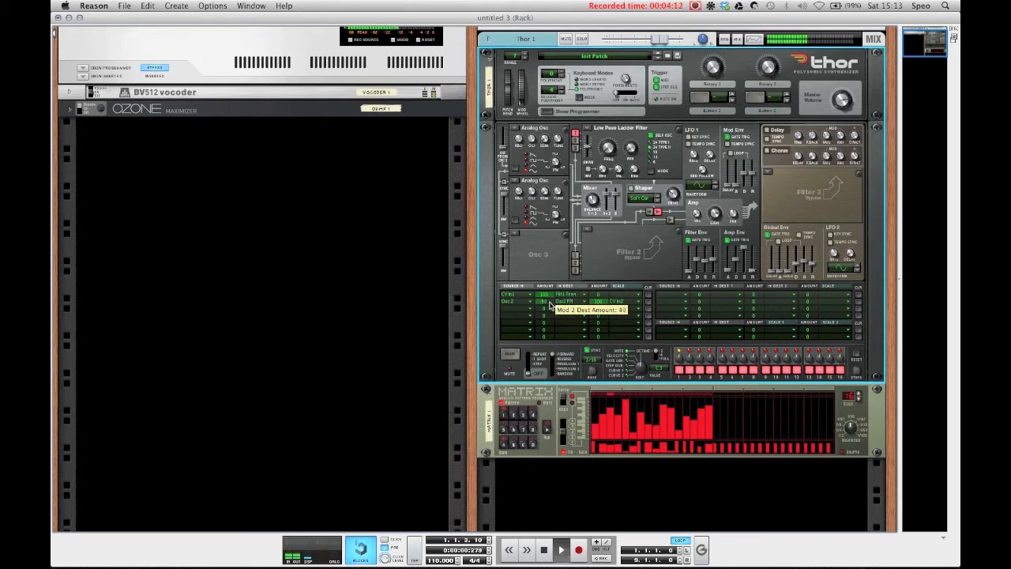
{"action": "left_click_drag", "start_coordinate": [551, 304], "coordinate": [550, 306]}
{"action": "key", "text": "space"}
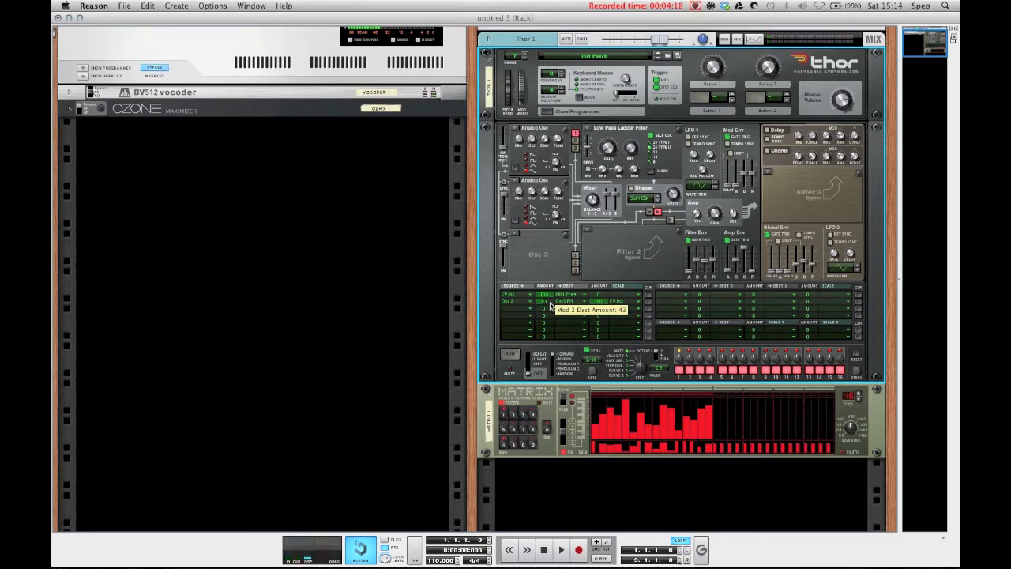
- Load a Wavetable oscillator into Osc 3, route it to Filter 1, and select the Mixed Waves 1 table
{"action": "scroll", "coordinate": [542, 279], "scroll_direction": "up", "scroll_amount": 3}
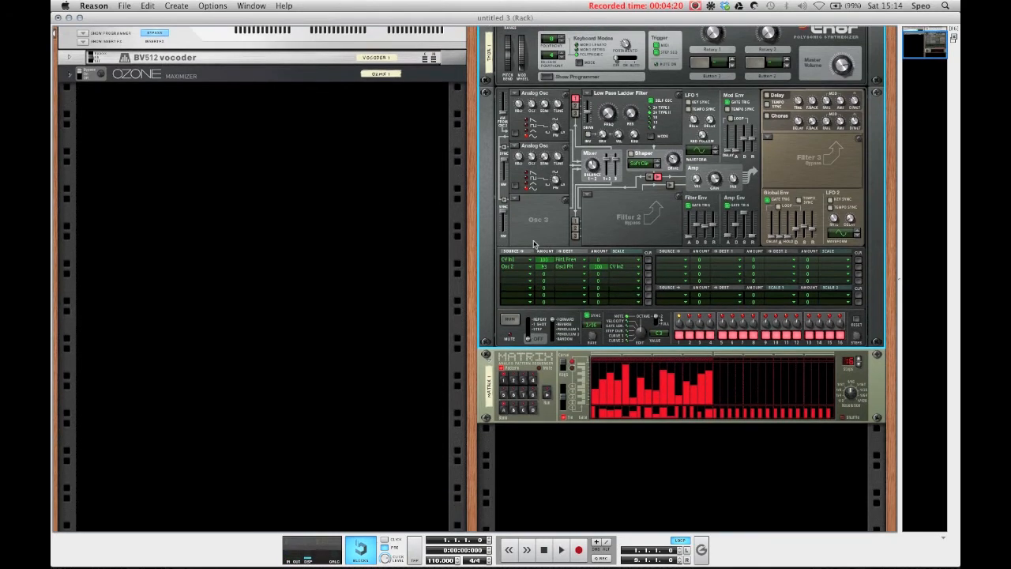
{"action": "left_click", "coordinate": [518, 267]}
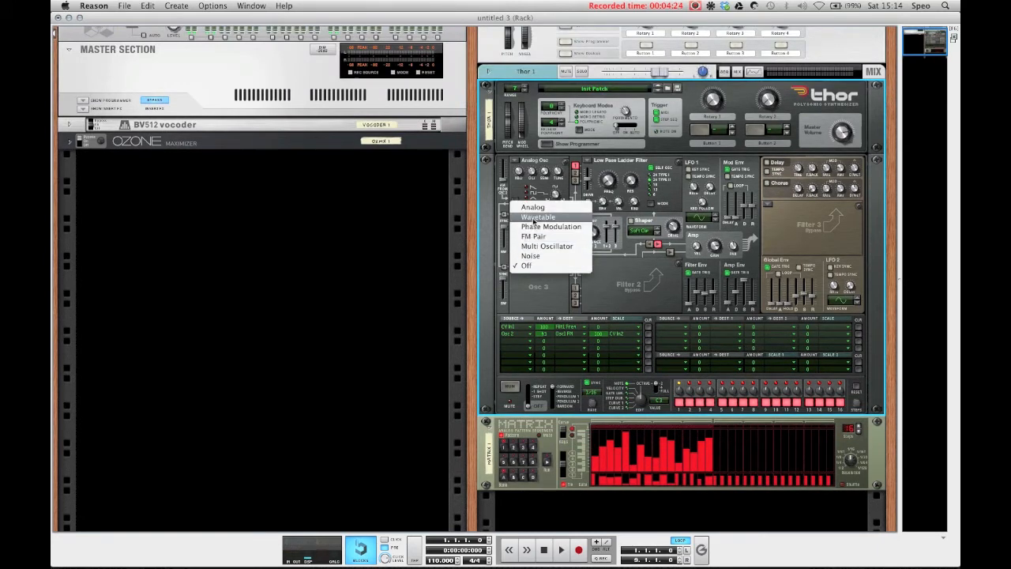
{"action": "left_click", "coordinate": [538, 216]}
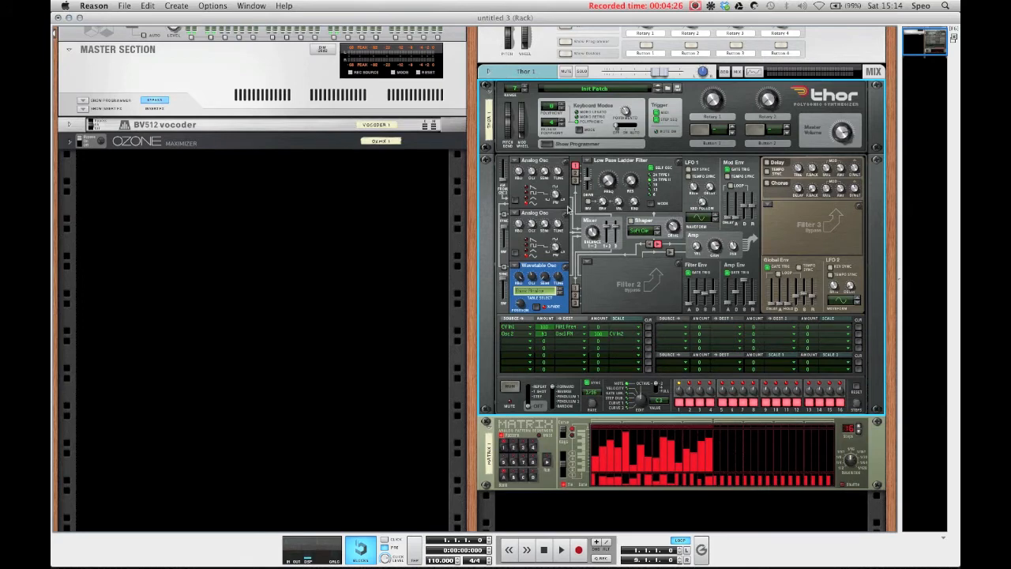
{"action": "left_click", "coordinate": [575, 180]}
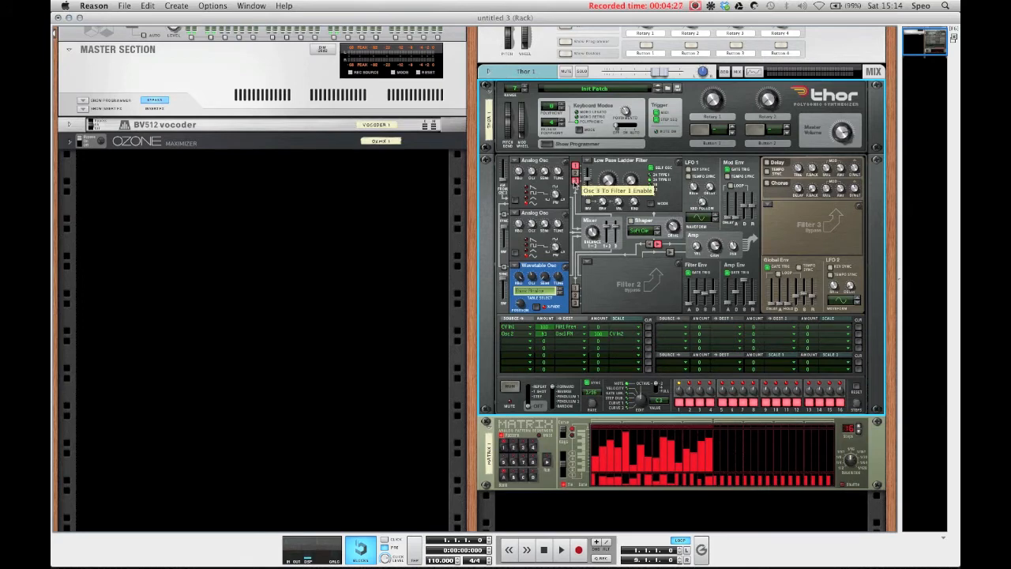
{"action": "left_click", "coordinate": [540, 291]}
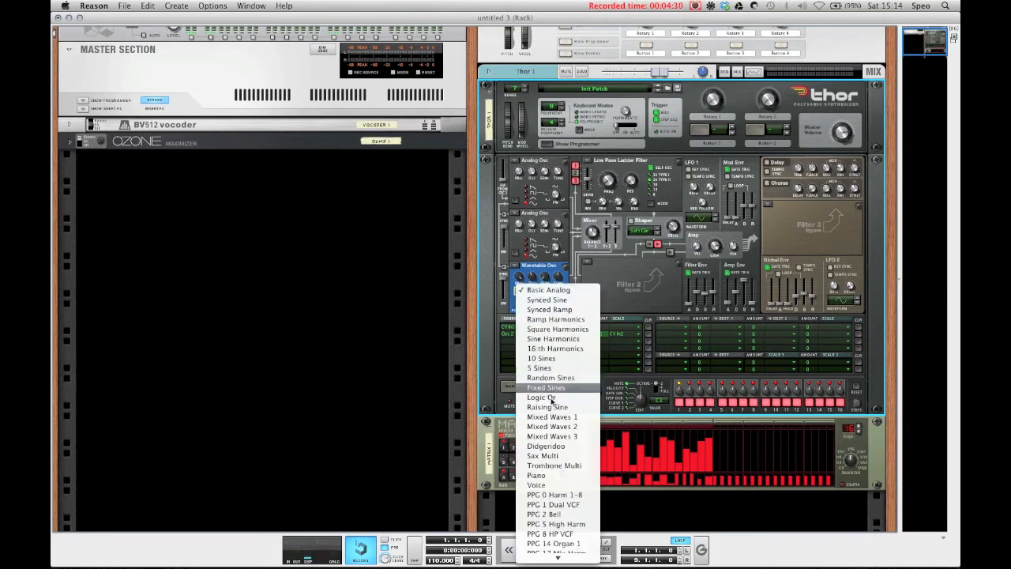
{"action": "left_click", "coordinate": [553, 417]}
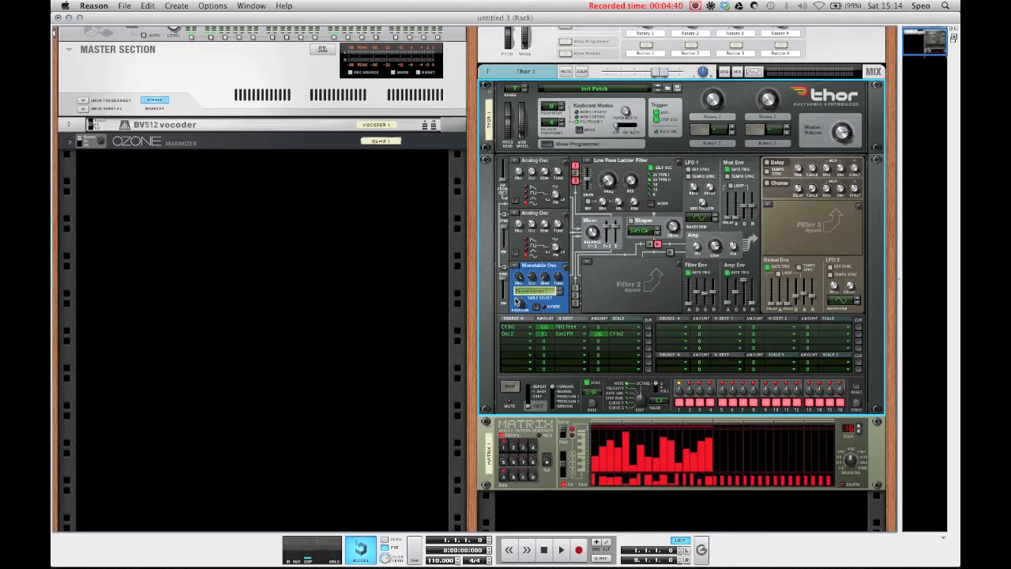
- Route CV Input 2 to Osc 3 position with an amount of 100 in the third modulation row
{"action": "left_click", "coordinate": [525, 344]}
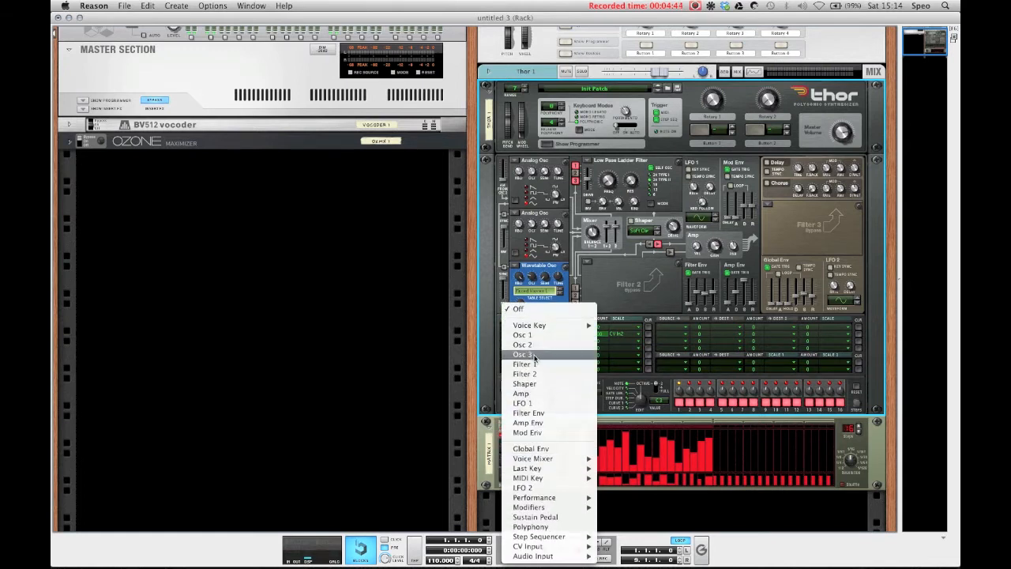
{"action": "mouse_move", "coordinate": [553, 547]}
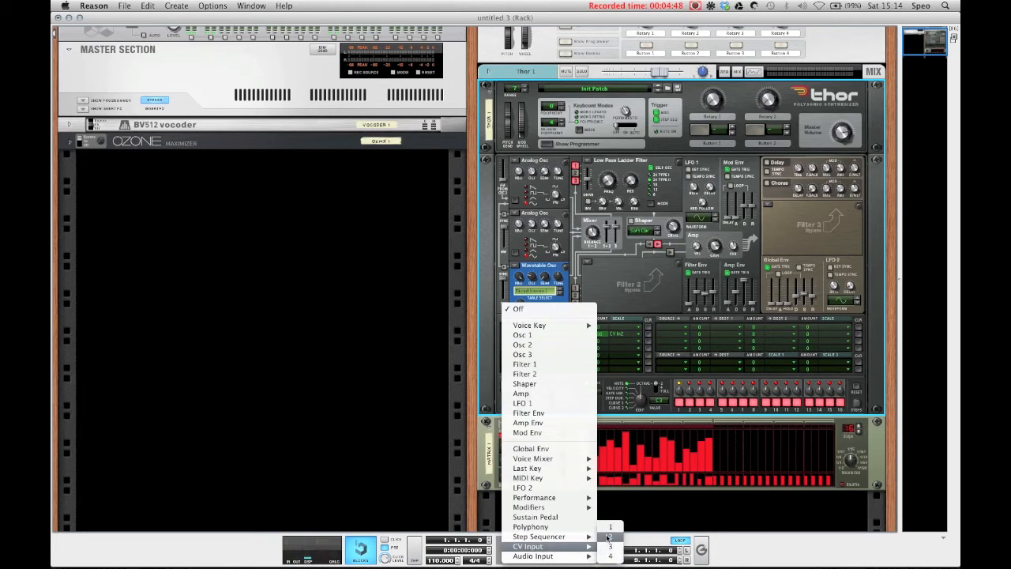
{"action": "left_click", "coordinate": [607, 537]}
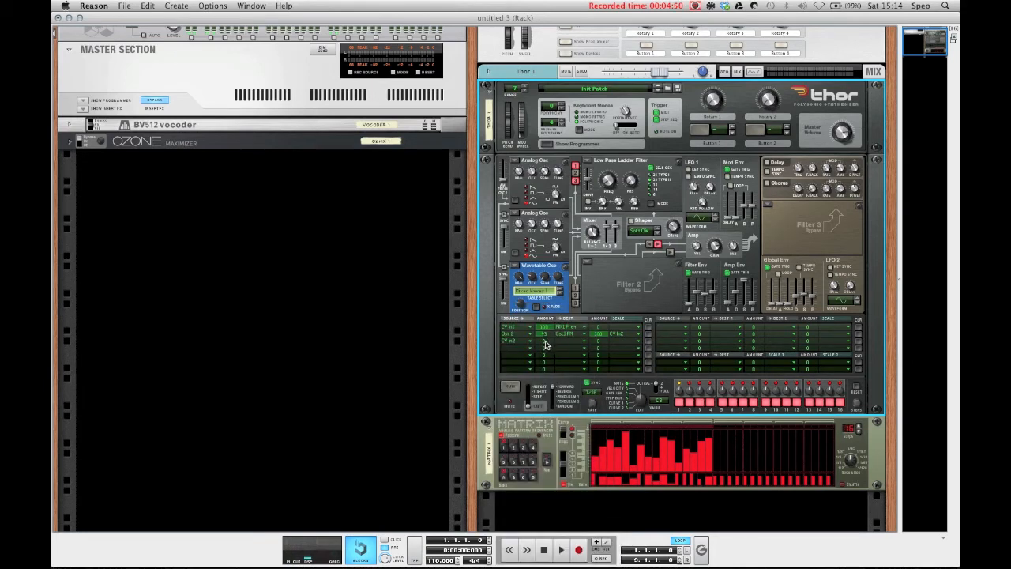
{"action": "left_click", "coordinate": [562, 342]}
{"action": "mouse_move", "coordinate": [581, 376]}
{"action": "left_click", "coordinate": [678, 396]}
- Audition the wavetable position modulation driven by the Matrix curve, and stop playback
{"action": "mouse_move", "coordinate": [522, 306]}
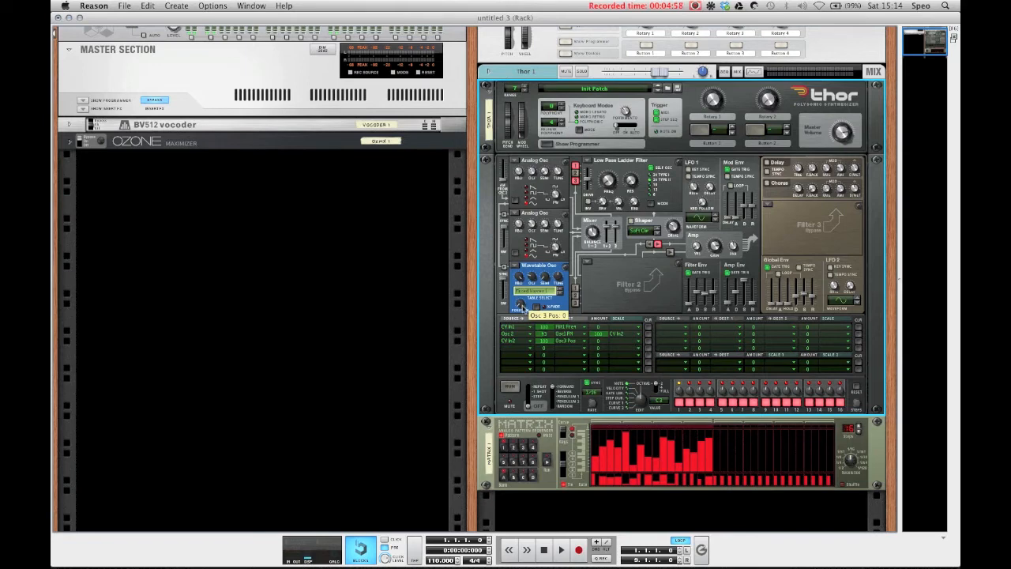
{"action": "key", "text": "space"}
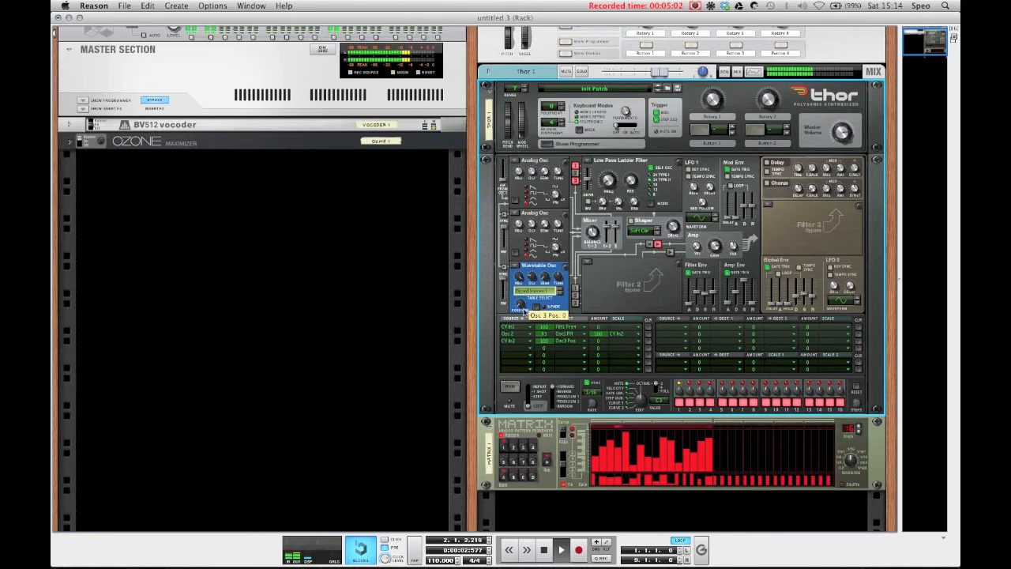
{"action": "left_click", "coordinate": [557, 487]}
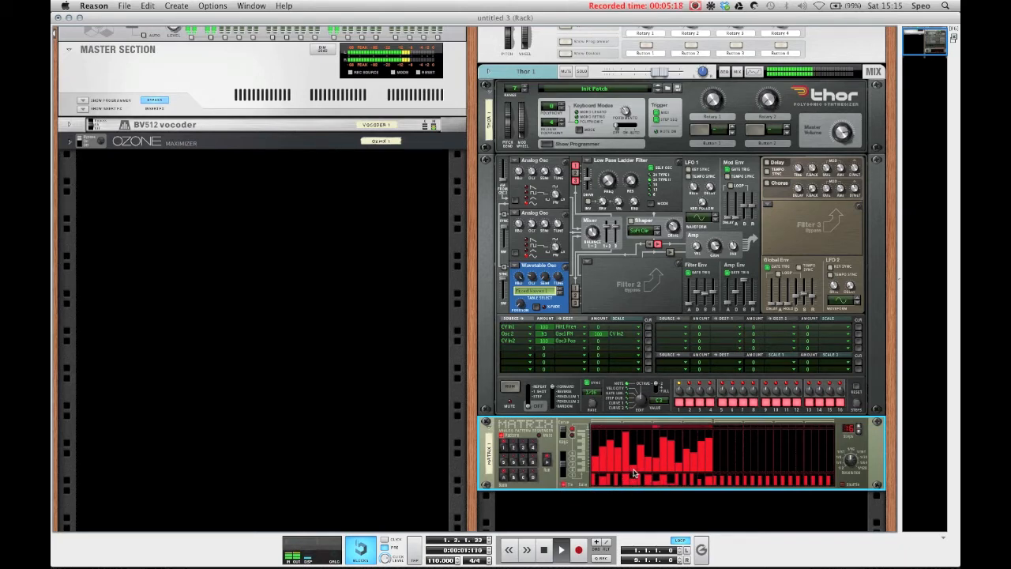
{"action": "key", "text": "space"}
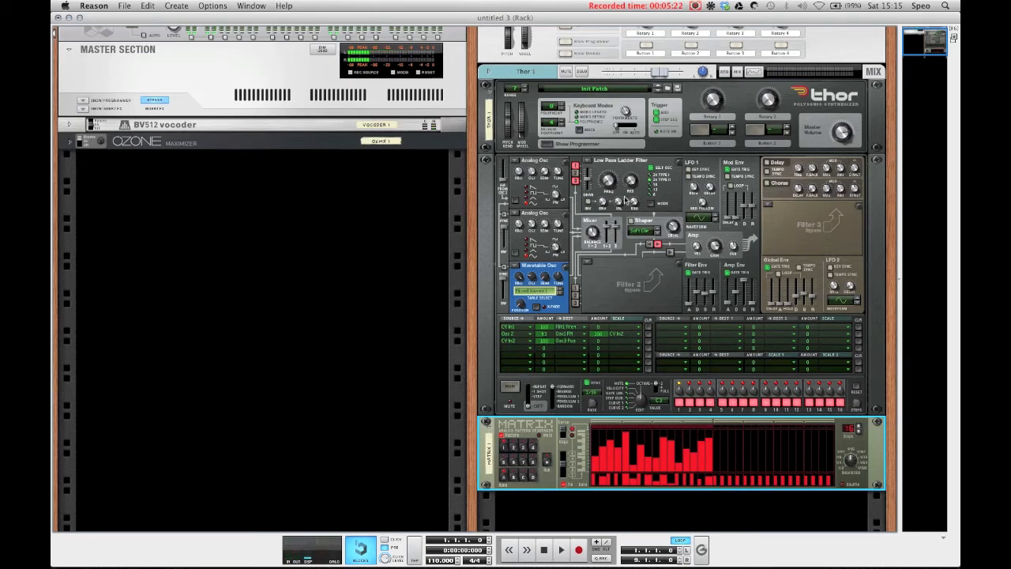
- Adjust the resonance of the Low Pass Ladder Filter and play back the sound
{"action": "left_click", "coordinate": [633, 184]}
{"action": "left_click_drag", "start_coordinate": [638, 175], "coordinate": [633, 182]}
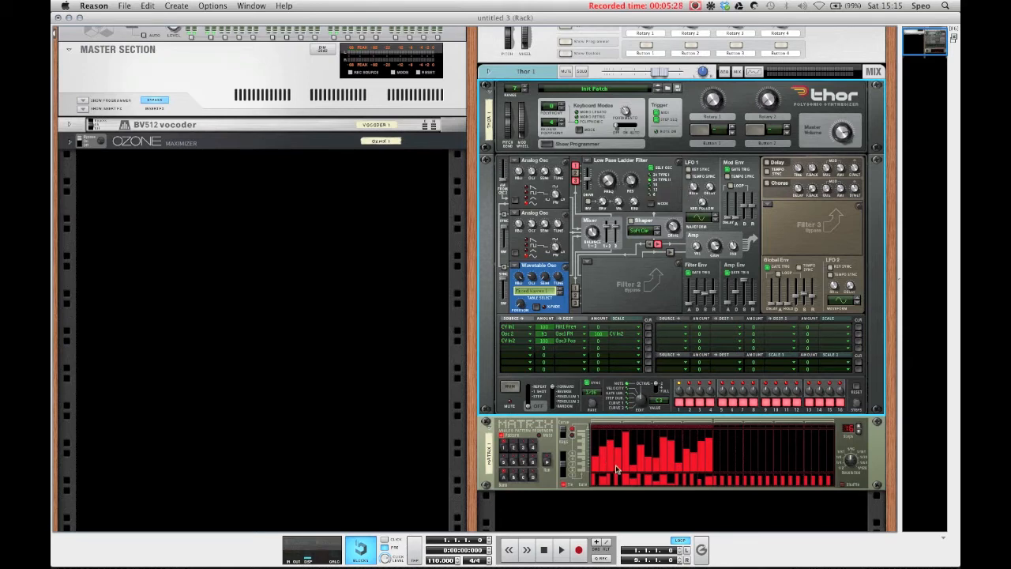
{"action": "key", "text": "space"}
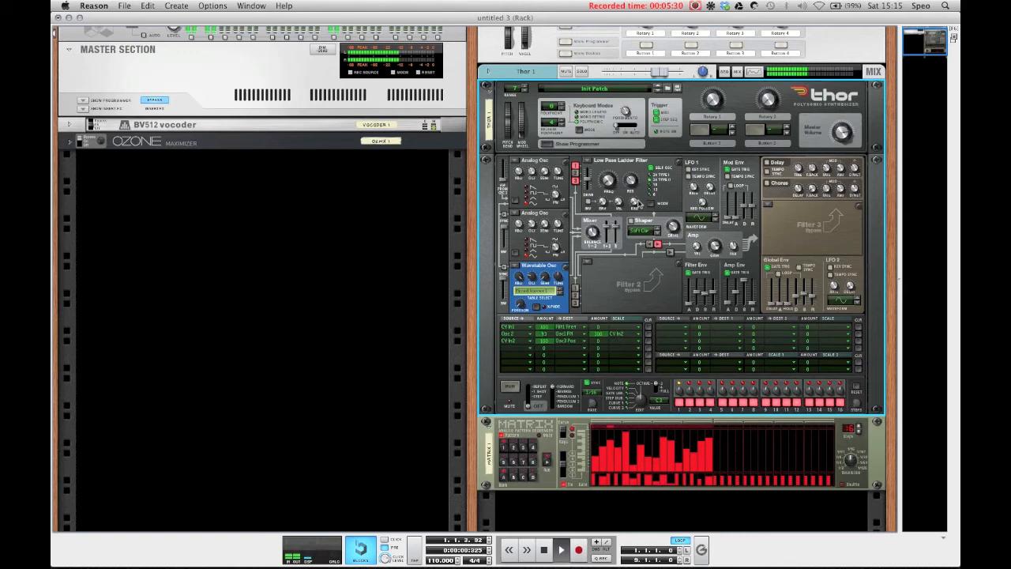
- Set Filter 1's frequency to 106 Hz and audition the Matrix-driven sound
{"action": "left_click_drag", "start_coordinate": [632, 184], "coordinate": [612, 186]}
{"action": "key", "text": "shift+Return"}
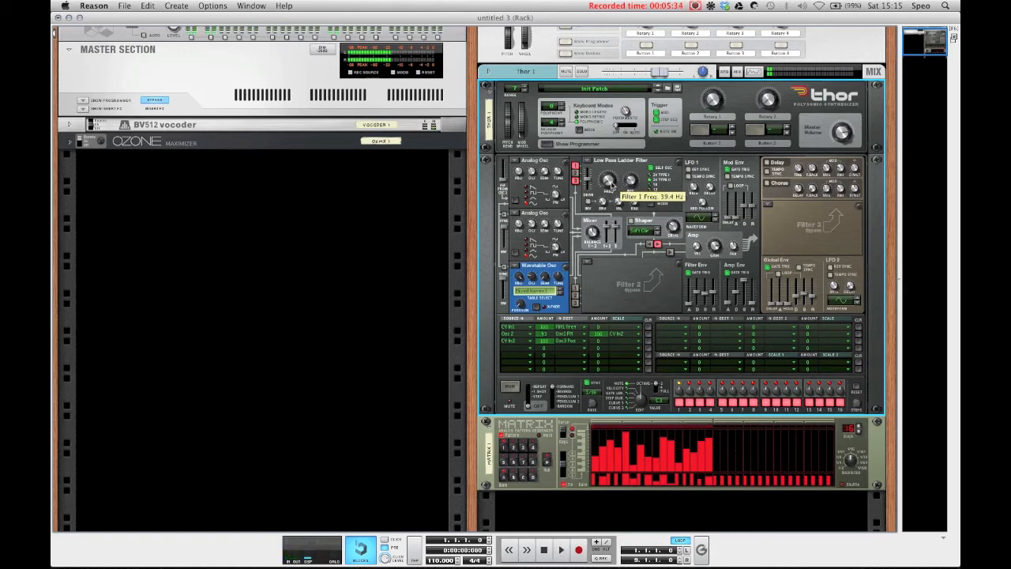
{"action": "left_click_drag", "start_coordinate": [613, 180], "coordinate": [613, 178]}
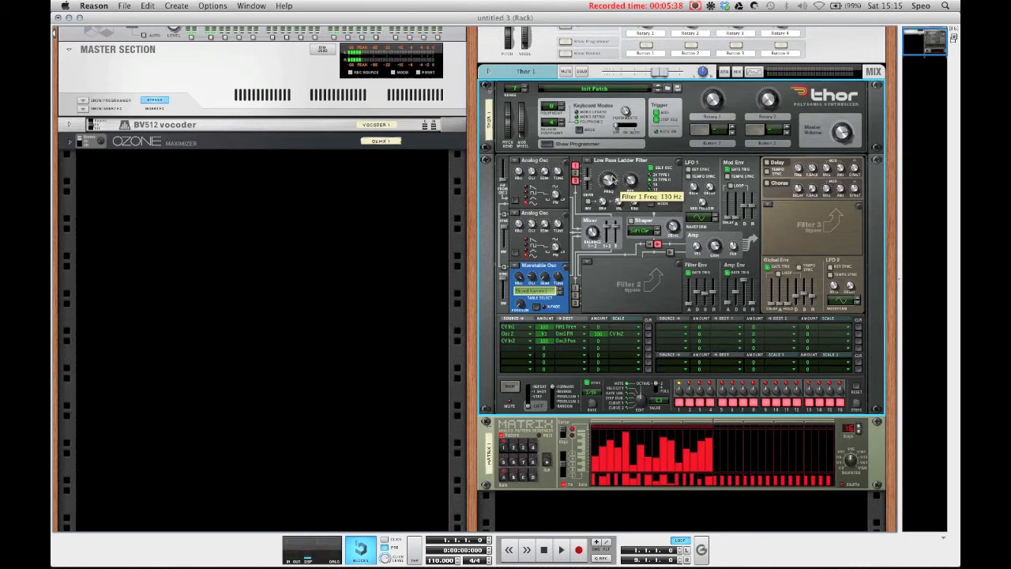
{"action": "left_click_drag", "start_coordinate": [613, 180], "coordinate": [613, 183]}
{"action": "key", "text": "space"}
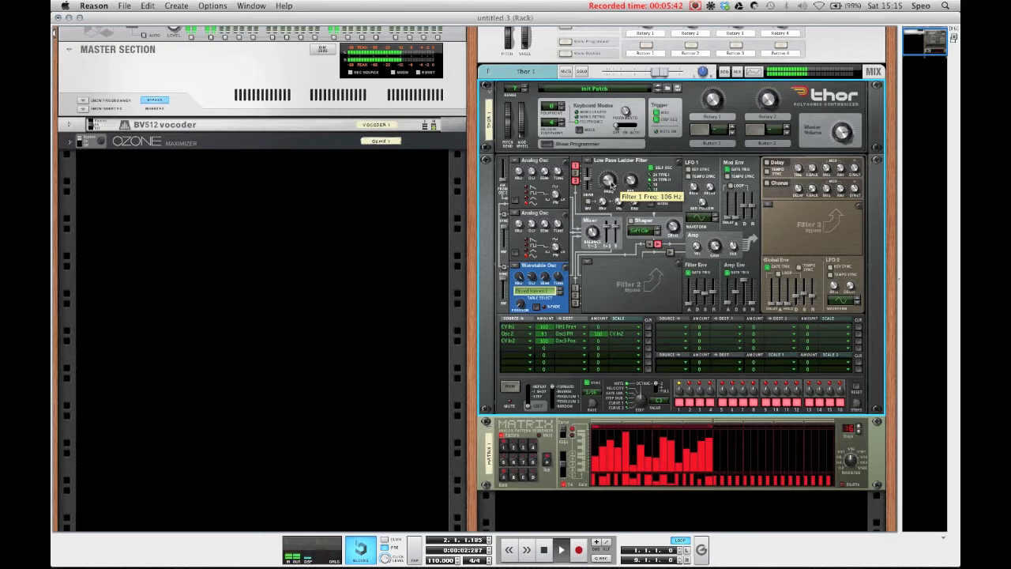
{"action": "key", "text": "space"}
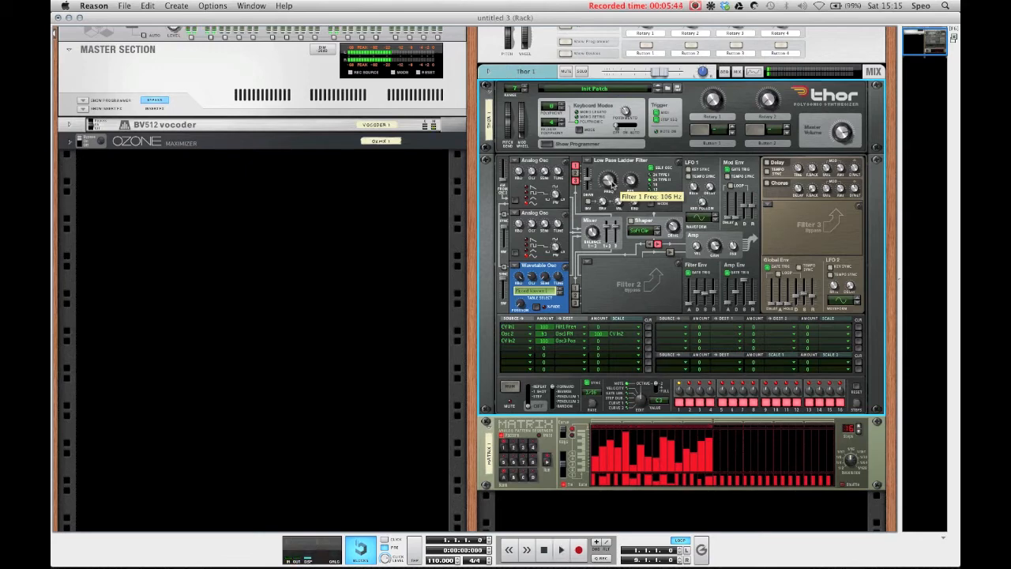
- Turn on Thor's Chorus effect and audition the sound with it
{"action": "left_click", "coordinate": [767, 183]}
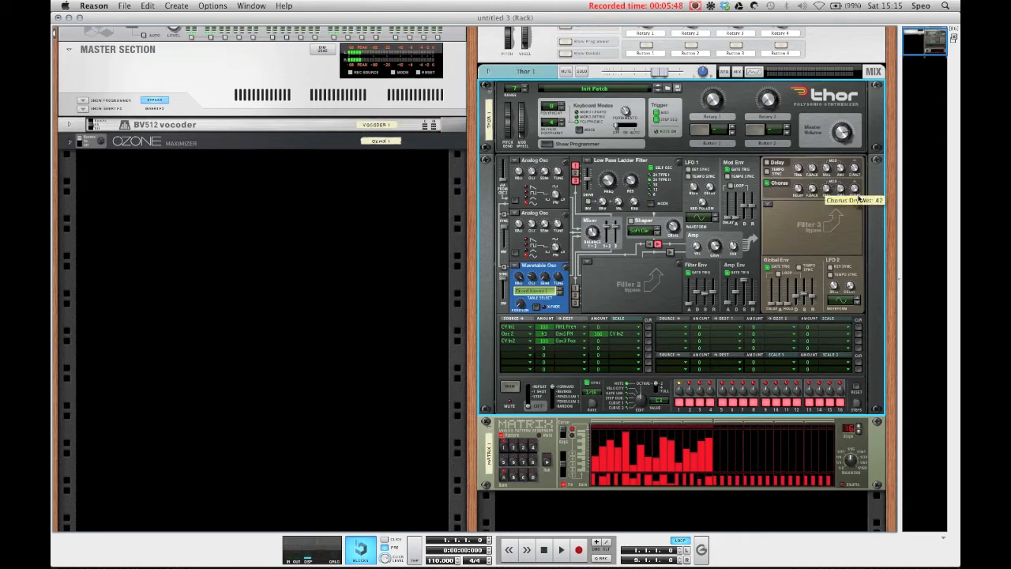
{"action": "key", "text": "space"}
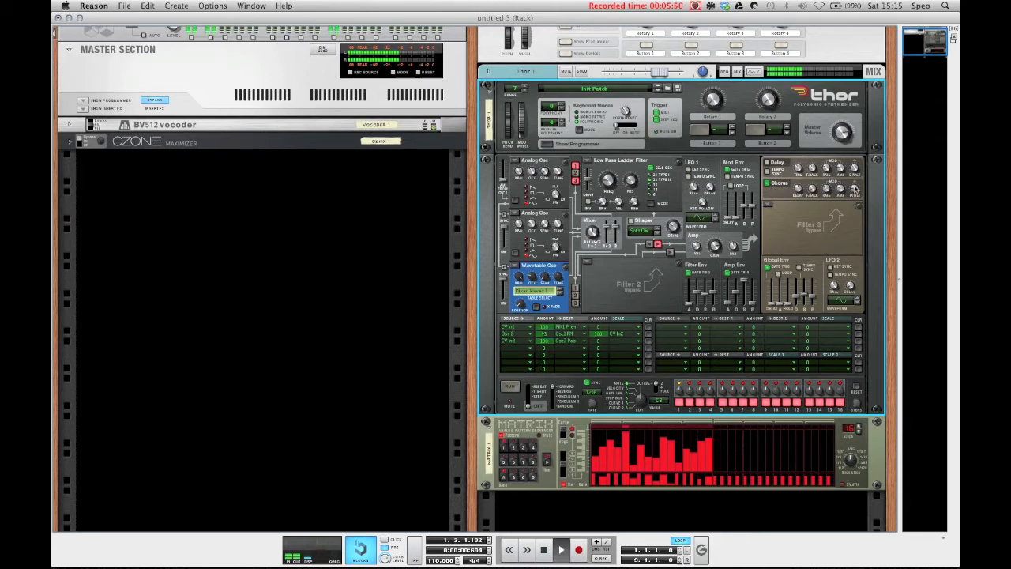
{"action": "key", "text": "space"}
- Add a Scream 4 Distortion after Thor, adjust its damage control, and audition the distorted sound
{"action": "right_click", "coordinate": [645, 228]}
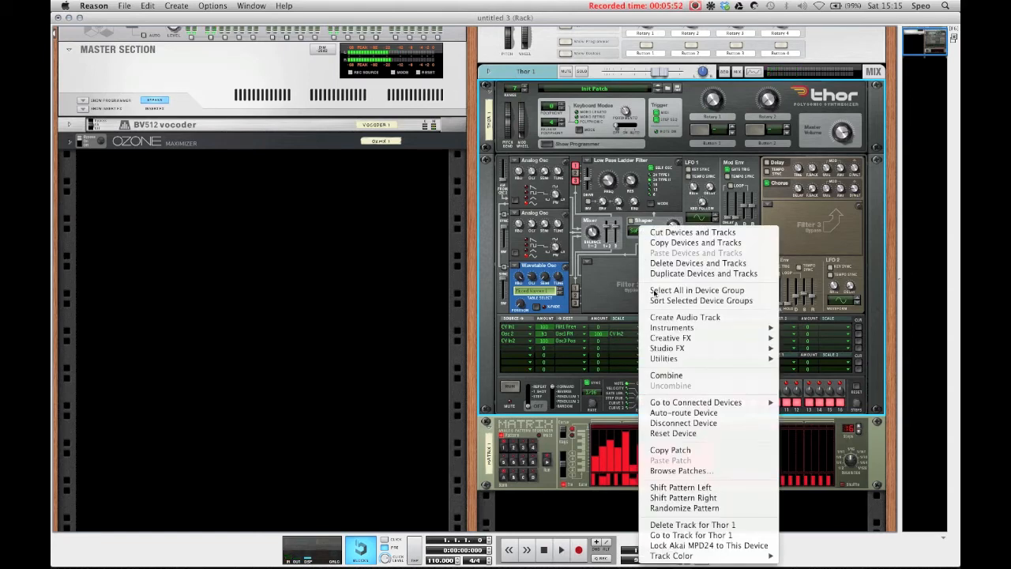
{"action": "mouse_move", "coordinate": [707, 338]}
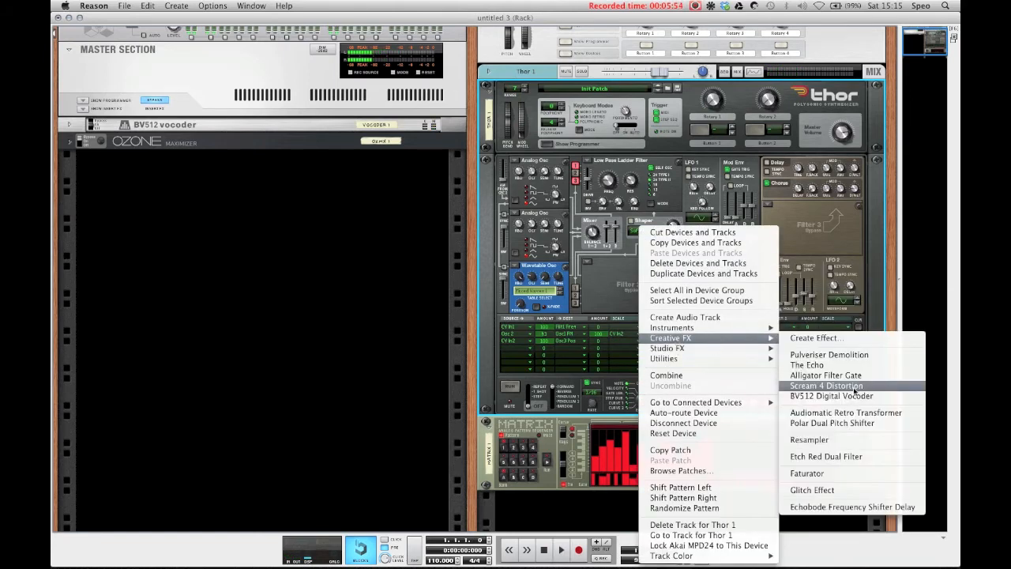
{"action": "left_click", "coordinate": [827, 386]}
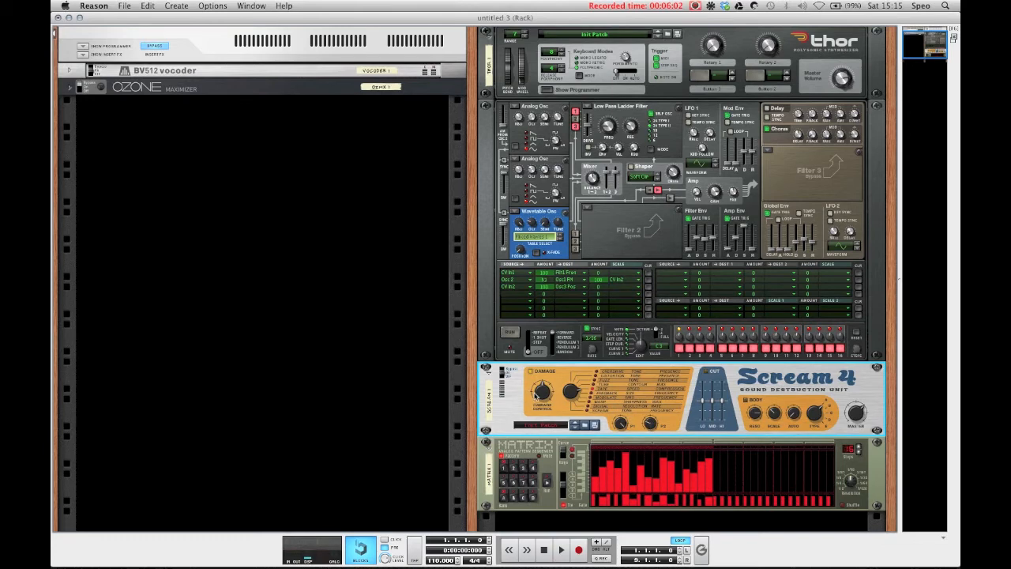
{"action": "left_click_drag", "start_coordinate": [544, 393], "coordinate": [543, 388]}
{"action": "key", "text": "space"}
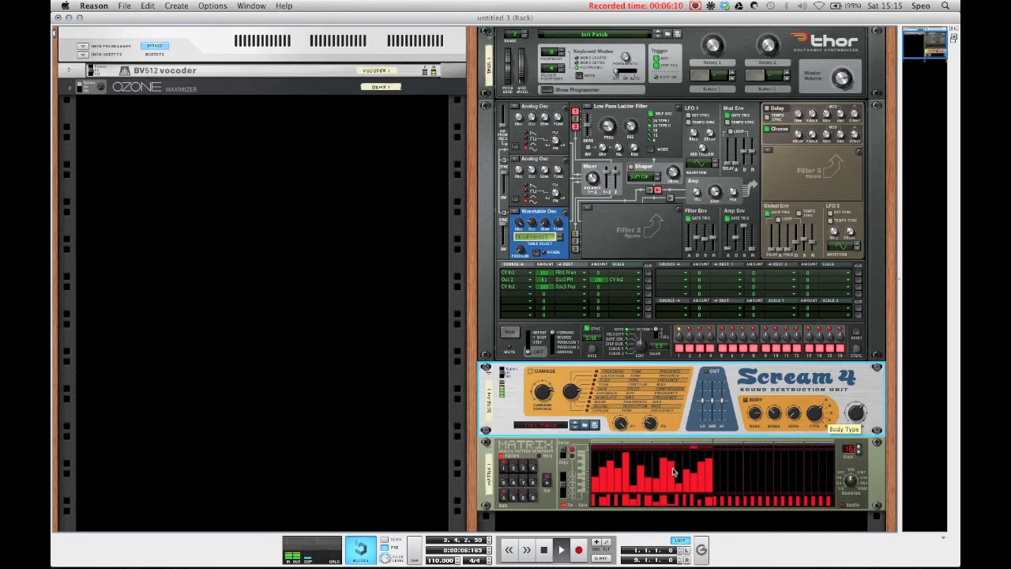
{"action": "left_click", "coordinate": [625, 466]}
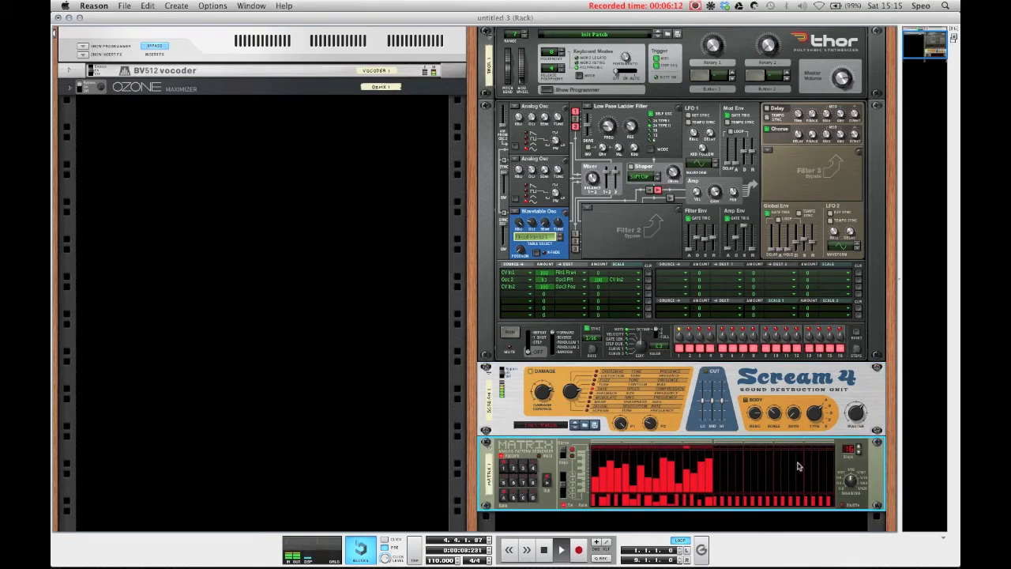
{"action": "left_click", "coordinate": [854, 412]}
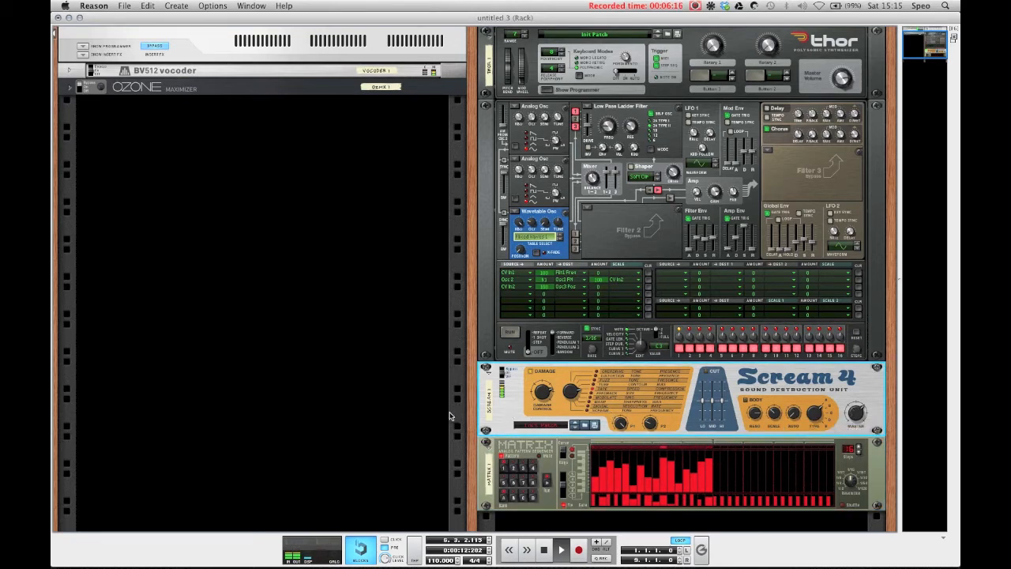
{"action": "key", "text": "space"}
- Add an MClass Equalizer directly after the Scream 4 unit
{"action": "scroll", "coordinate": [463, 417], "scroll_direction": "down", "scroll_amount": 1}
{"action": "scroll", "coordinate": [424, 394], "scroll_direction": "up", "scroll_amount": 1}
{"action": "scroll", "coordinate": [429, 398], "scroll_direction": "up", "scroll_amount": 3}
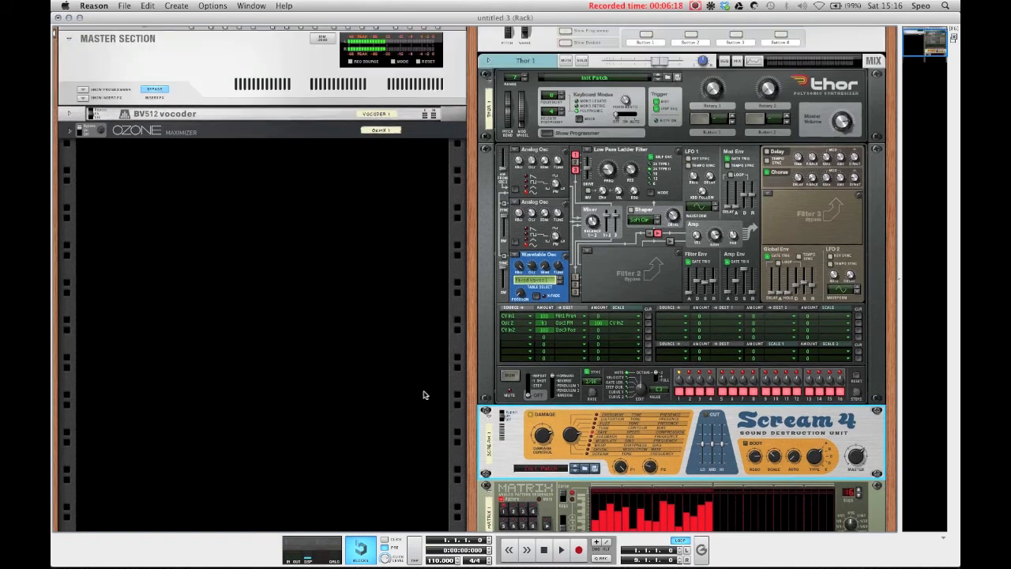
{"action": "scroll", "coordinate": [423, 269], "scroll_direction": "down", "scroll_amount": 4}
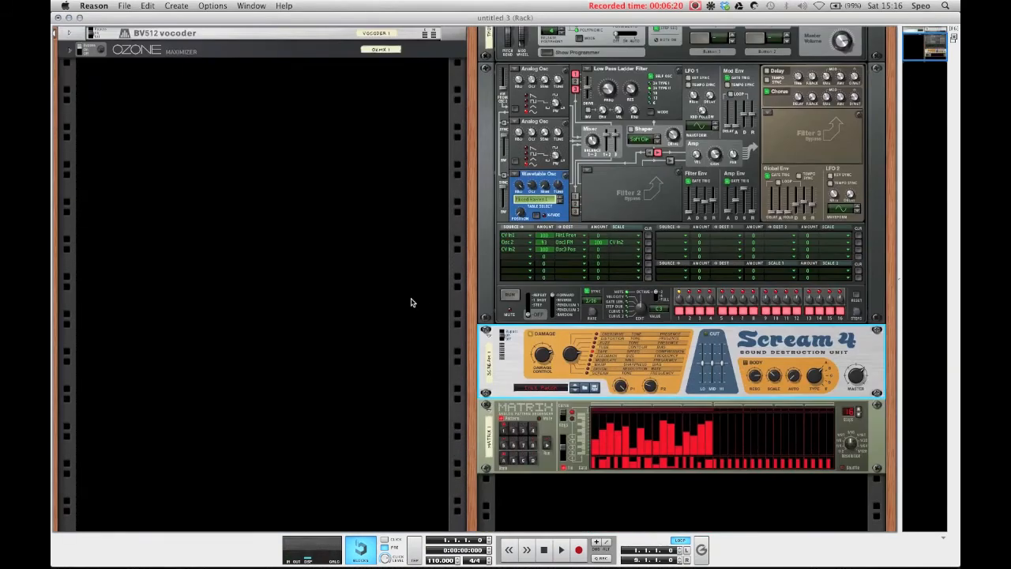
{"action": "right_click", "coordinate": [511, 365]}
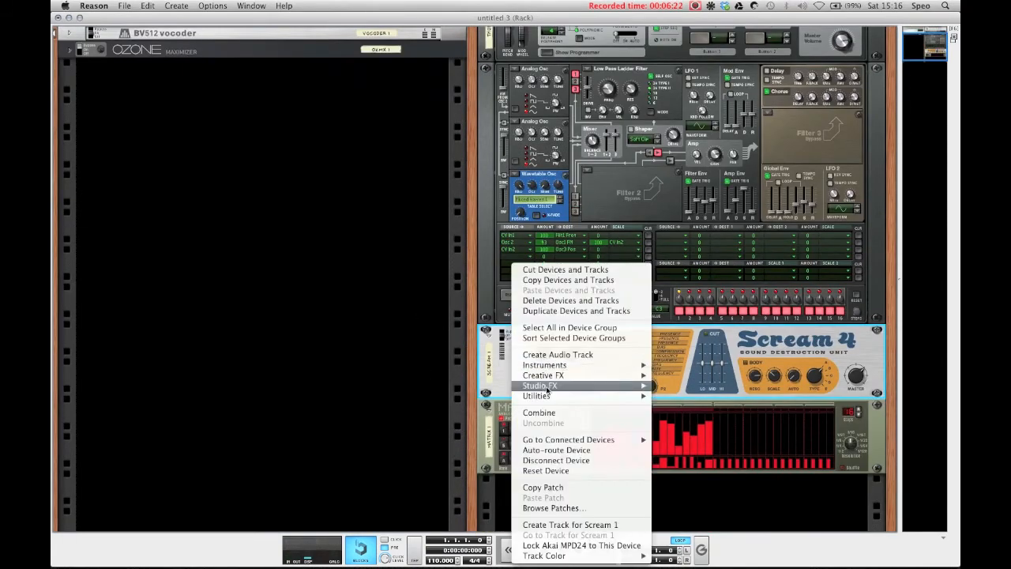
{"action": "mouse_move", "coordinate": [551, 389]}
{"action": "left_click", "coordinate": [716, 341]}
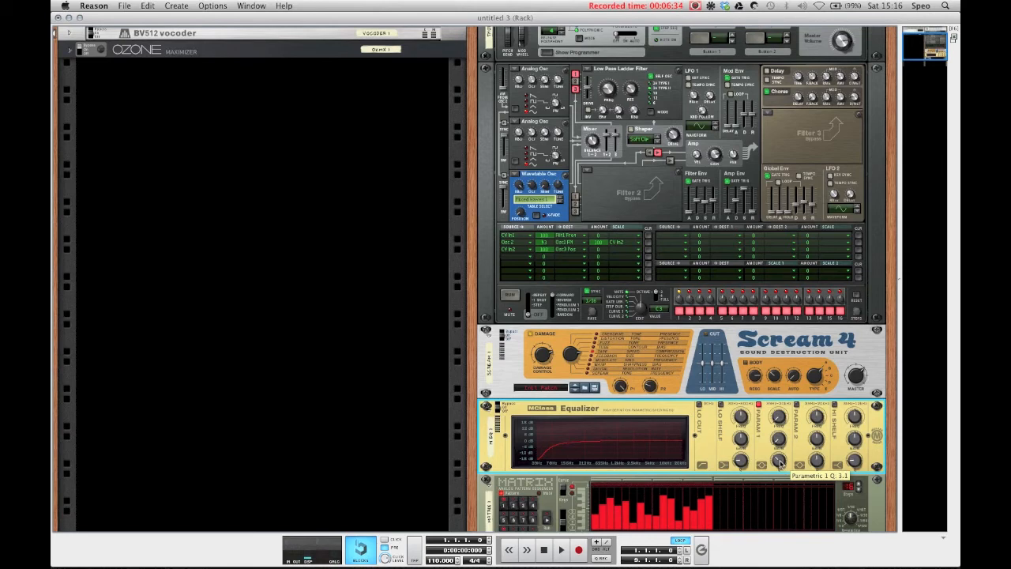
- Set the equalizer's Parametric 1 Q to 3.9 while auditioning the sound
{"action": "left_click_drag", "start_coordinate": [780, 464], "coordinate": [779, 464]}
{"action": "key", "text": "space"}
{"action": "left_click_drag", "start_coordinate": [781, 467], "coordinate": [782, 464]}
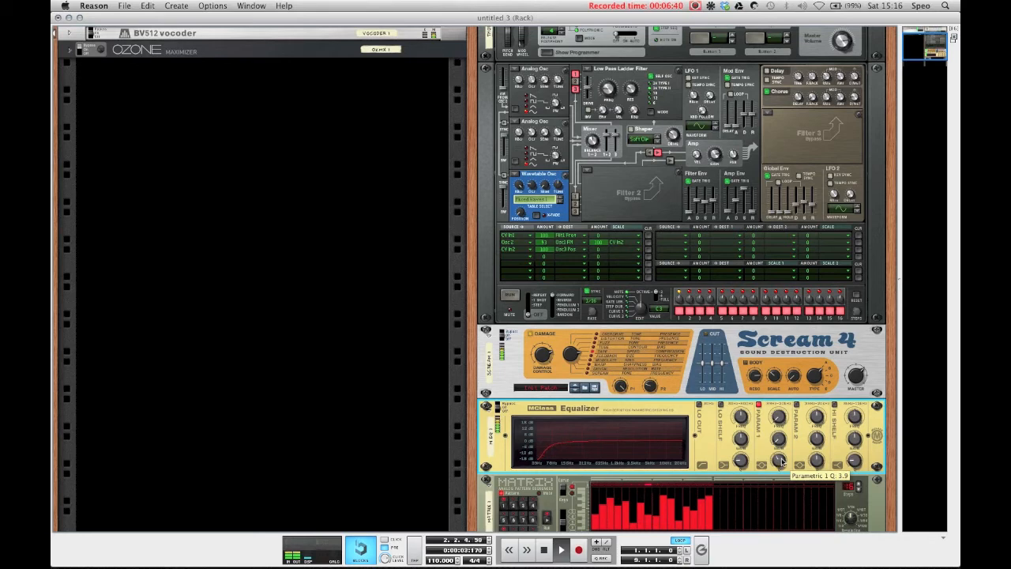
{"action": "key", "text": "space"}
- Shape the equalizer's Parametric 2 band with a gain of -9.1 dB during playback, and stop the sequence
{"action": "left_click_drag", "start_coordinate": [817, 436], "coordinate": [817, 462]}
{"action": "key", "text": "space"}
{"action": "left_click_drag", "start_coordinate": [818, 417], "coordinate": [818, 440]}
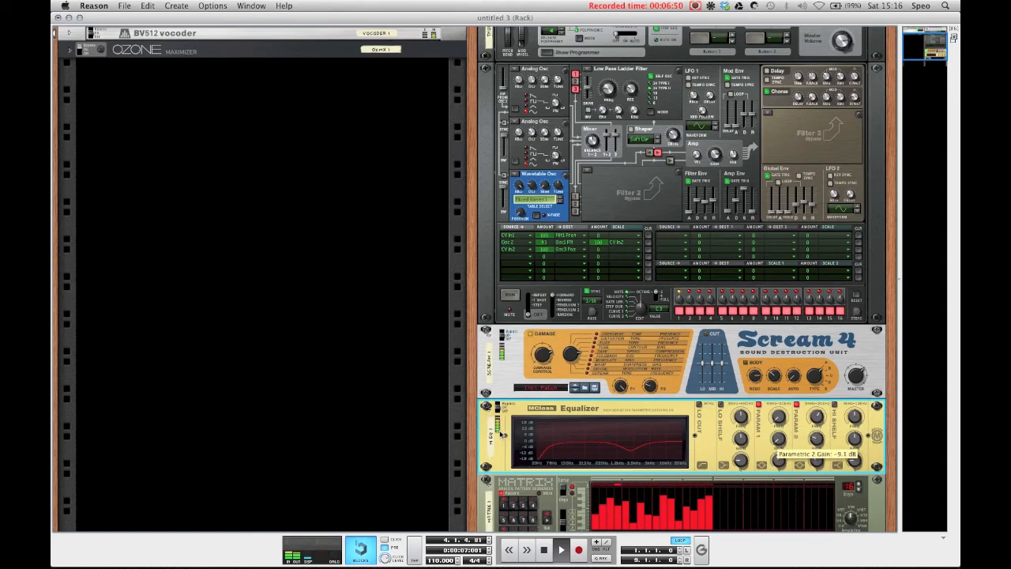
{"action": "key", "text": "space"}
{"action": "key", "text": "Return"}
- Add an RV7000 Advanced Reverb after the MClass Equalizer and unfold its remote programmer
{"action": "scroll", "coordinate": [472, 424], "scroll_direction": "down", "scroll_amount": 3}
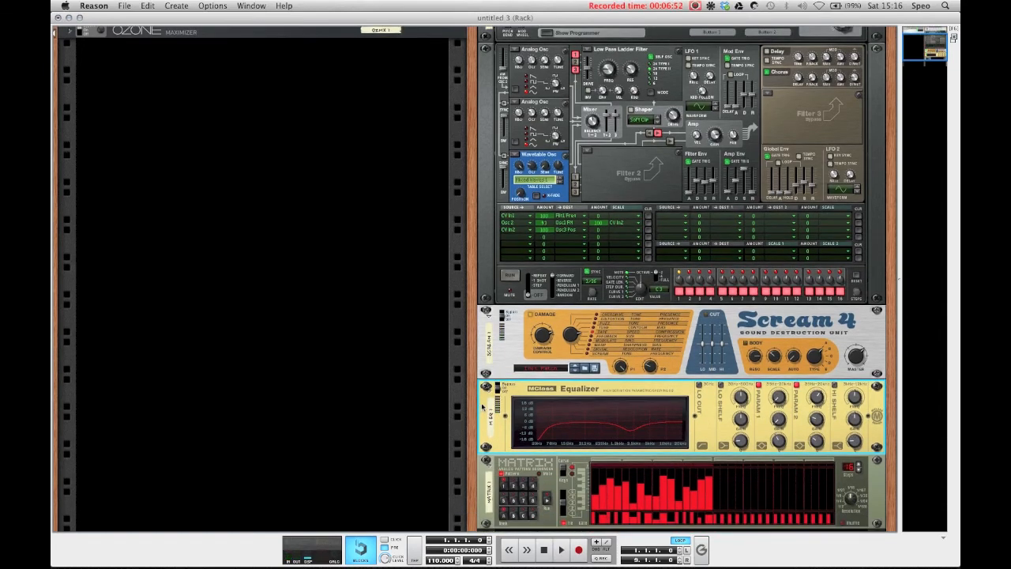
{"action": "scroll", "coordinate": [457, 394], "scroll_direction": "down", "scroll_amount": 3}
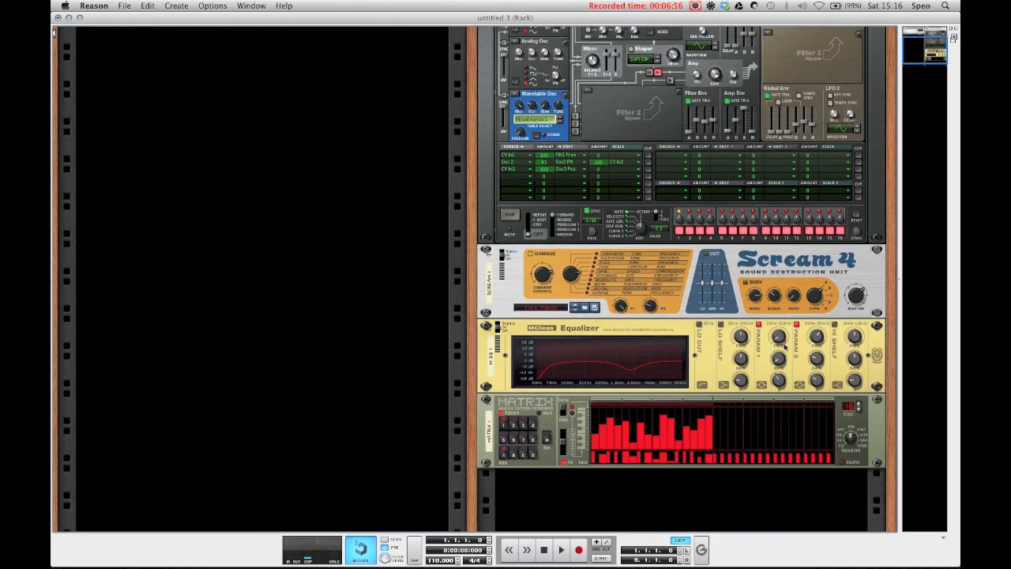
{"action": "right_click", "coordinate": [515, 333]}
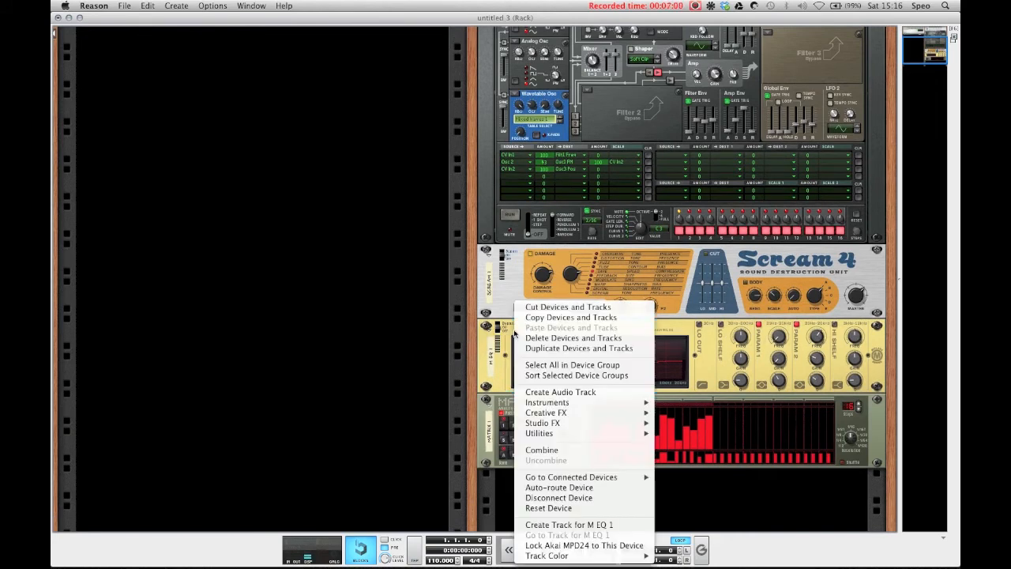
{"action": "left_click", "coordinate": [506, 371]}
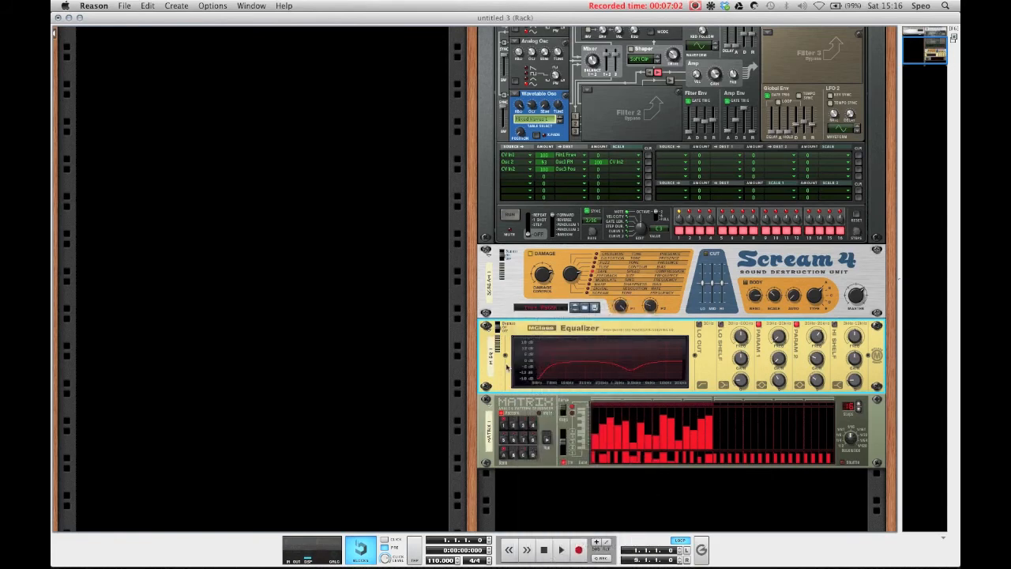
{"action": "right_click", "coordinate": [552, 342]}
{"action": "mouse_move", "coordinate": [566, 427]}
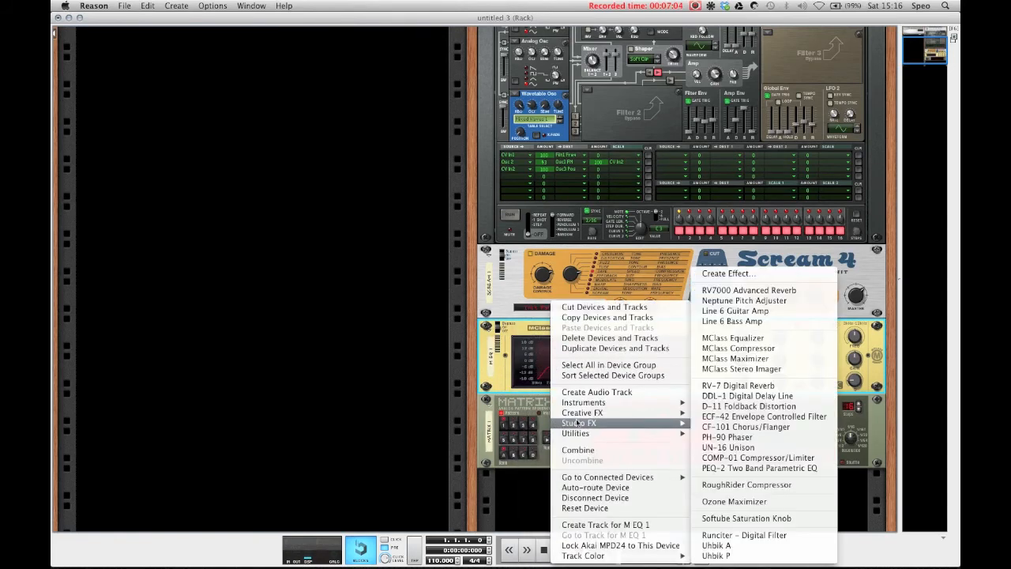
{"action": "left_click", "coordinate": [762, 291]}
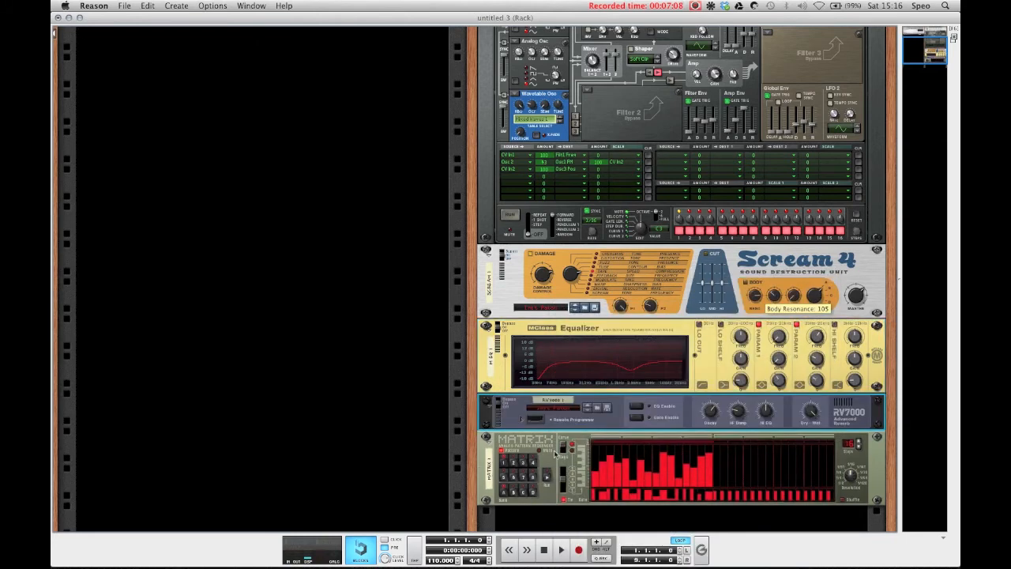
{"action": "left_click_drag", "start_coordinate": [552, 446], "coordinate": [554, 453]}
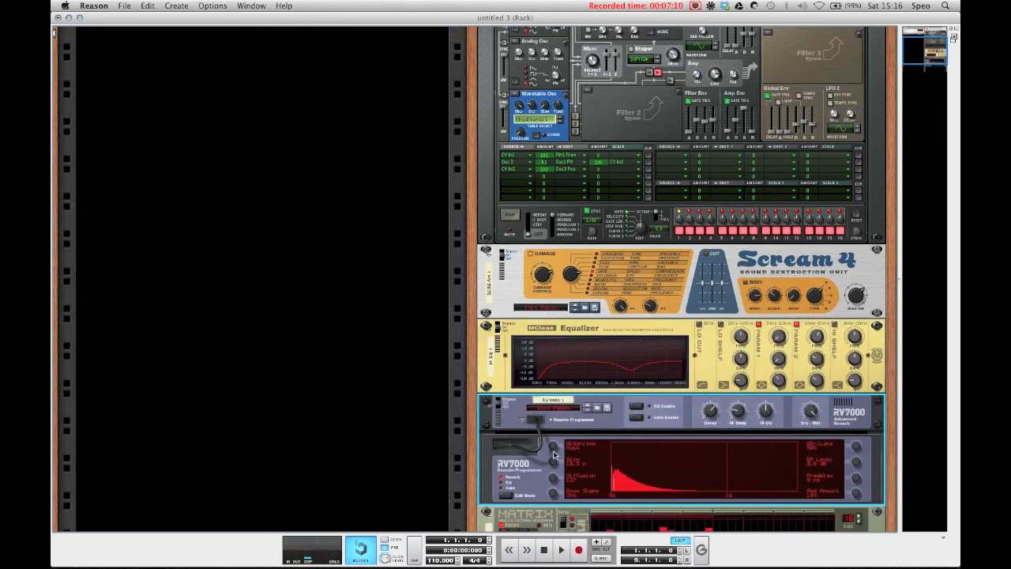
- Set the RV7000 reverb to a decay of 22, HF damp of 90 and dry/wet of 20
{"action": "left_click_drag", "start_coordinate": [713, 412], "coordinate": [715, 426]}
{"action": "left_click_drag", "start_coordinate": [738, 413], "coordinate": [743, 401]}
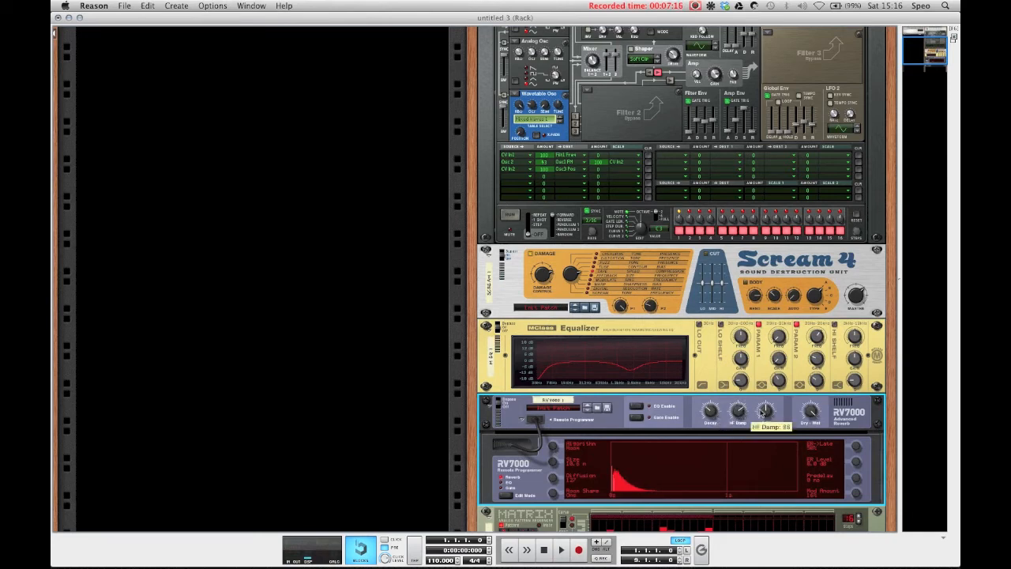
{"action": "left_click_drag", "start_coordinate": [812, 411], "coordinate": [812, 439]}
{"action": "left_click_drag", "start_coordinate": [709, 410], "coordinate": [712, 419]}
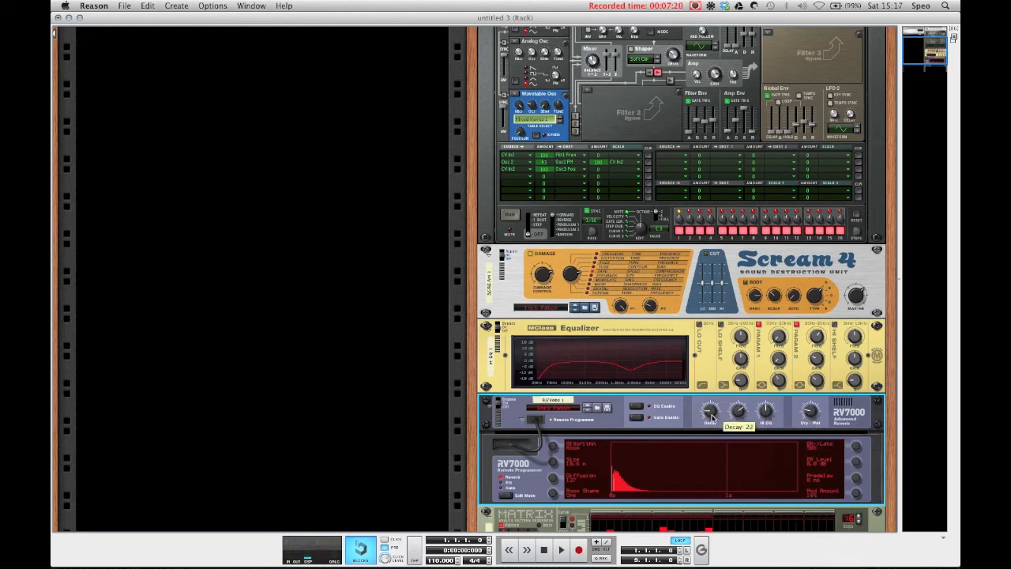
- Play back the full effects chain and set Thor's Filter 1 frequency to 71.5 Hz
{"action": "key", "text": "space"}
{"action": "mouse_move", "coordinate": [810, 416]}
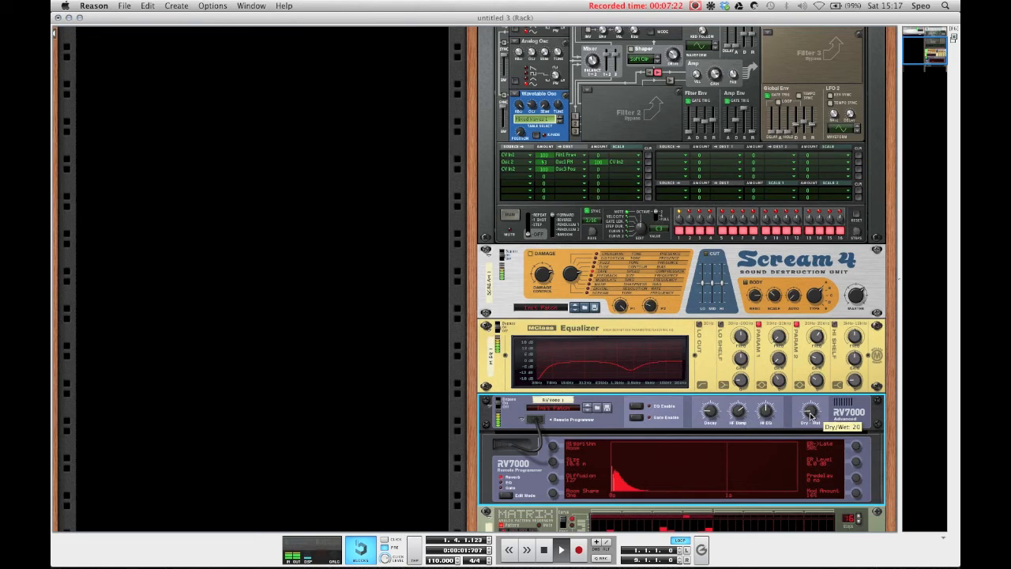
{"action": "mouse_move", "coordinate": [739, 413]}
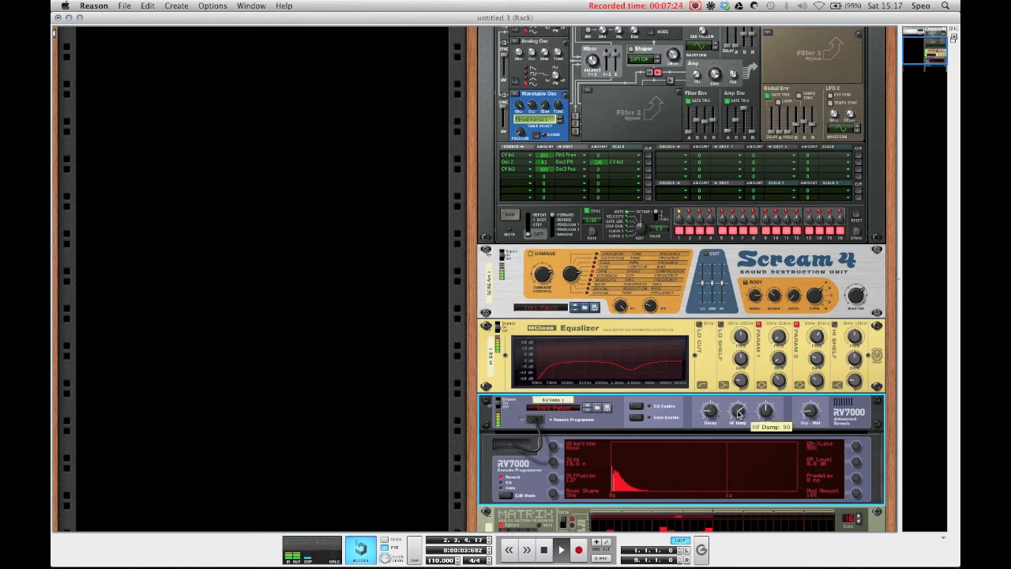
{"action": "scroll", "coordinate": [672, 260], "scroll_direction": "up", "scroll_amount": 3}
{"action": "left_click_drag", "start_coordinate": [608, 119], "coordinate": [608, 119]}
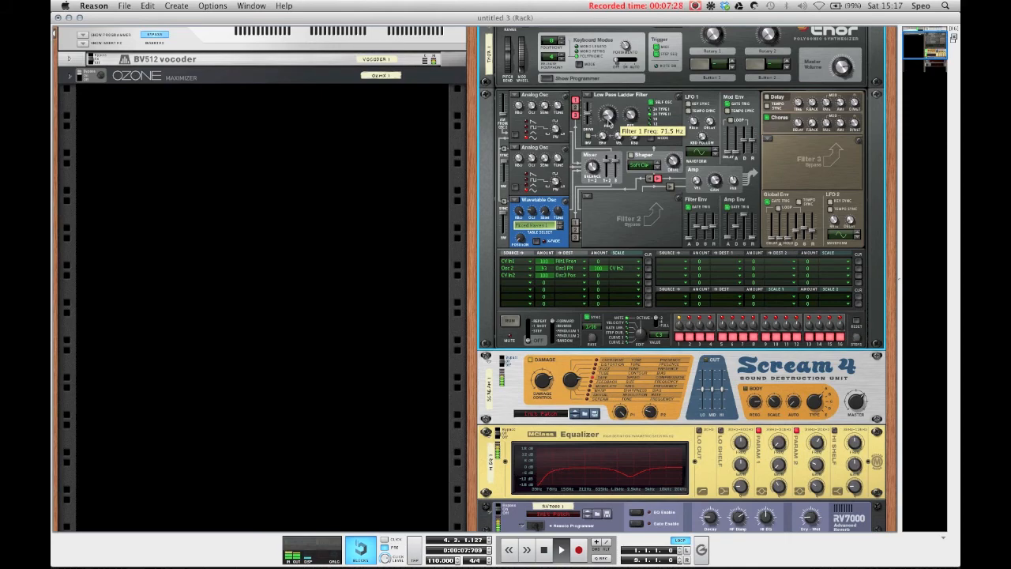
- Review the finished rack from the Combinator and Thor through the Scream 4, equalizer and reverb to the Matrix
{"action": "scroll", "coordinate": [553, 237], "scroll_direction": "down", "scroll_amount": 7}
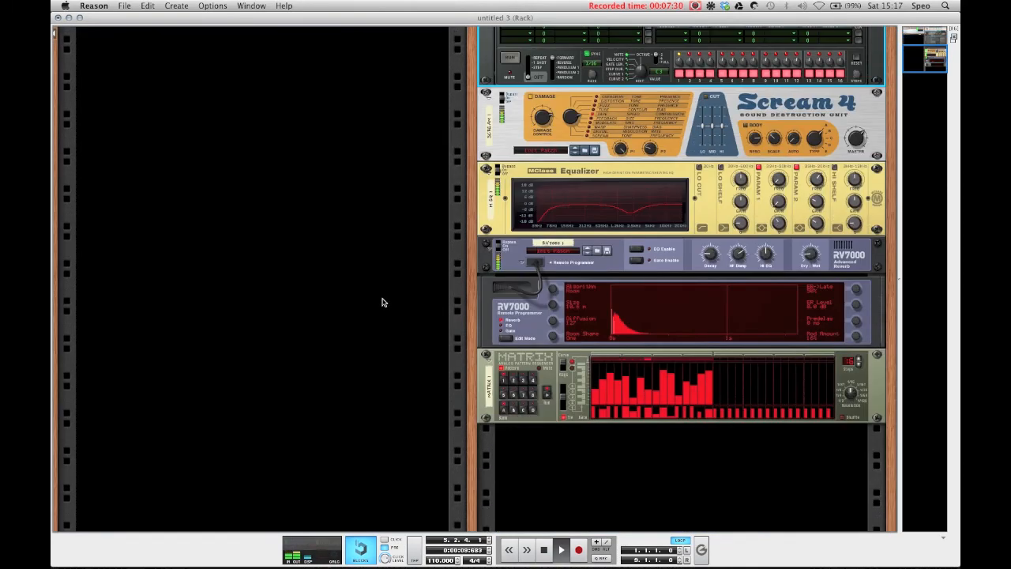
{"action": "scroll", "coordinate": [382, 302], "scroll_direction": "up", "scroll_amount": 5}
{"action": "scroll", "coordinate": [384, 301], "scroll_direction": "up", "scroll_amount": 4}
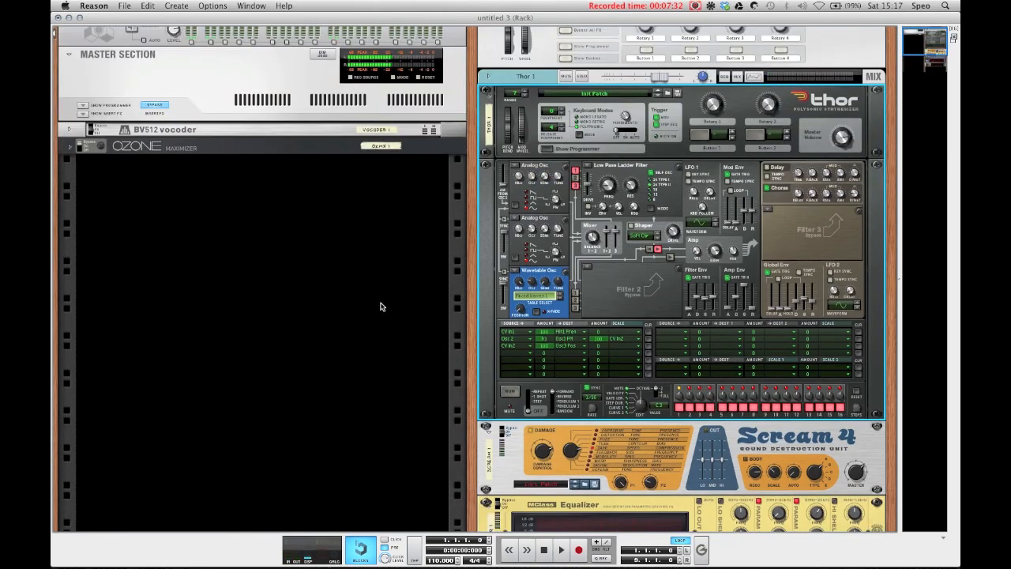
{"action": "scroll", "coordinate": [380, 306], "scroll_direction": "up", "scroll_amount": 1}
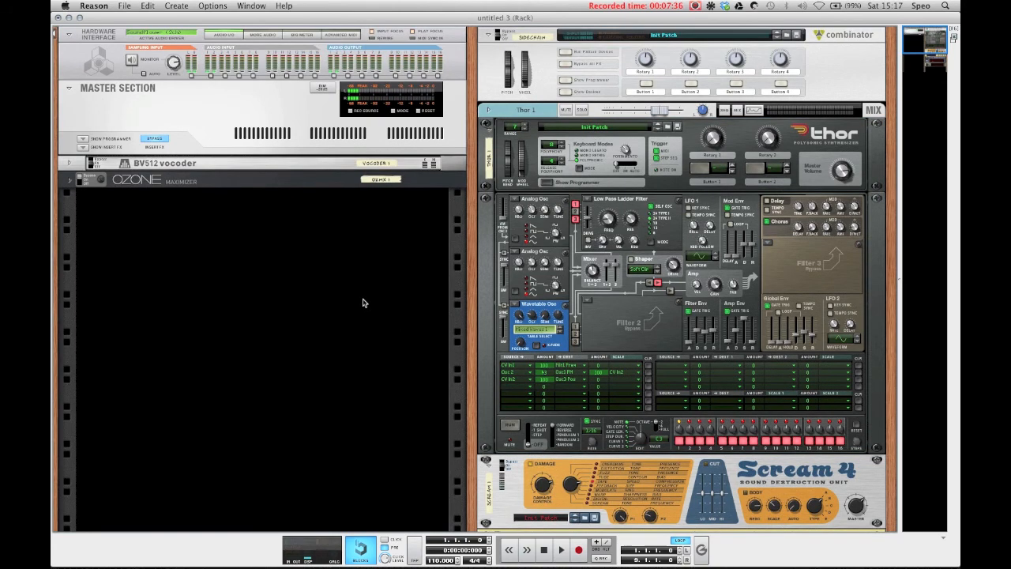
{"action": "scroll", "coordinate": [364, 303], "scroll_direction": "down", "scroll_amount": 10}
{"action": "scroll", "coordinate": [362, 304], "scroll_direction": "up", "scroll_amount": 5}
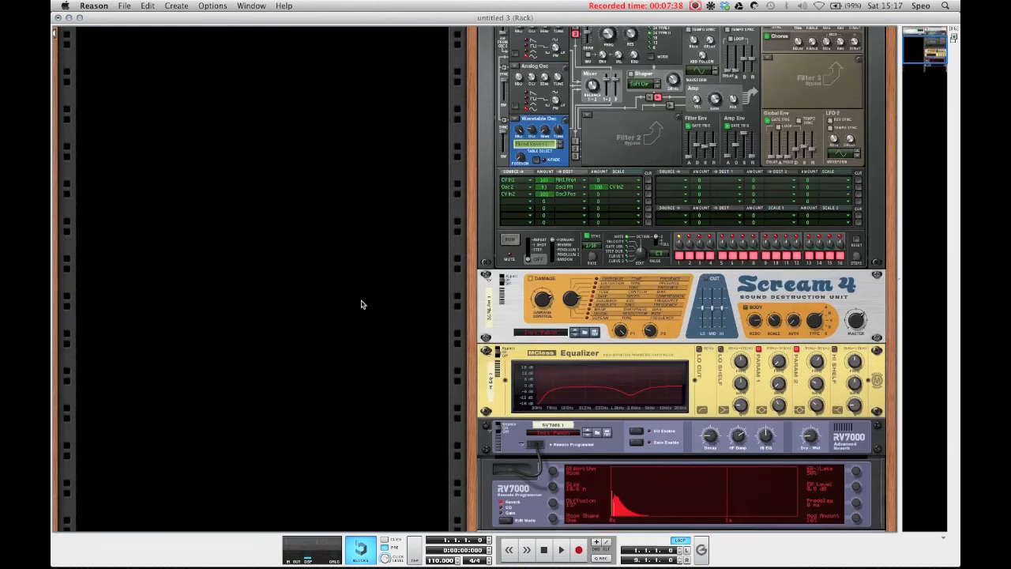
{"action": "scroll", "coordinate": [362, 304], "scroll_direction": "up", "scroll_amount": 6}
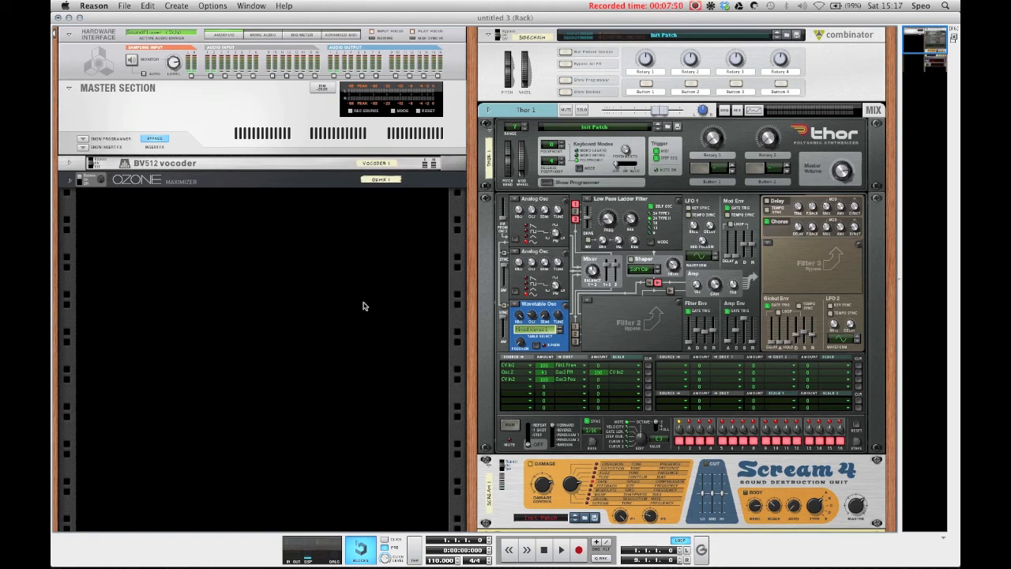
{"action": "scroll", "coordinate": [369, 315], "scroll_direction": "down", "scroll_amount": 3}
{"action": "scroll", "coordinate": [368, 315], "scroll_direction": "up", "scroll_amount": 3}
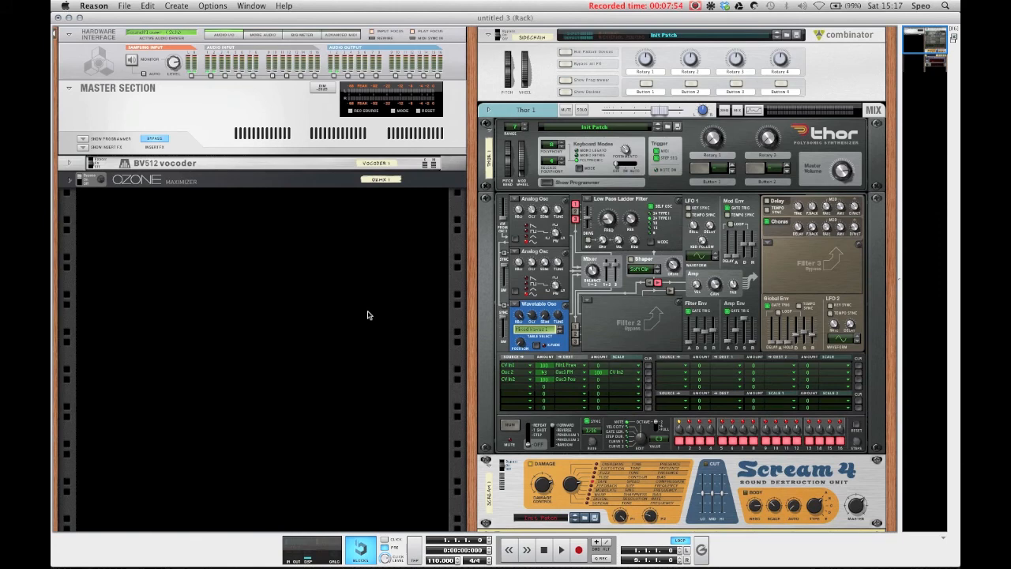